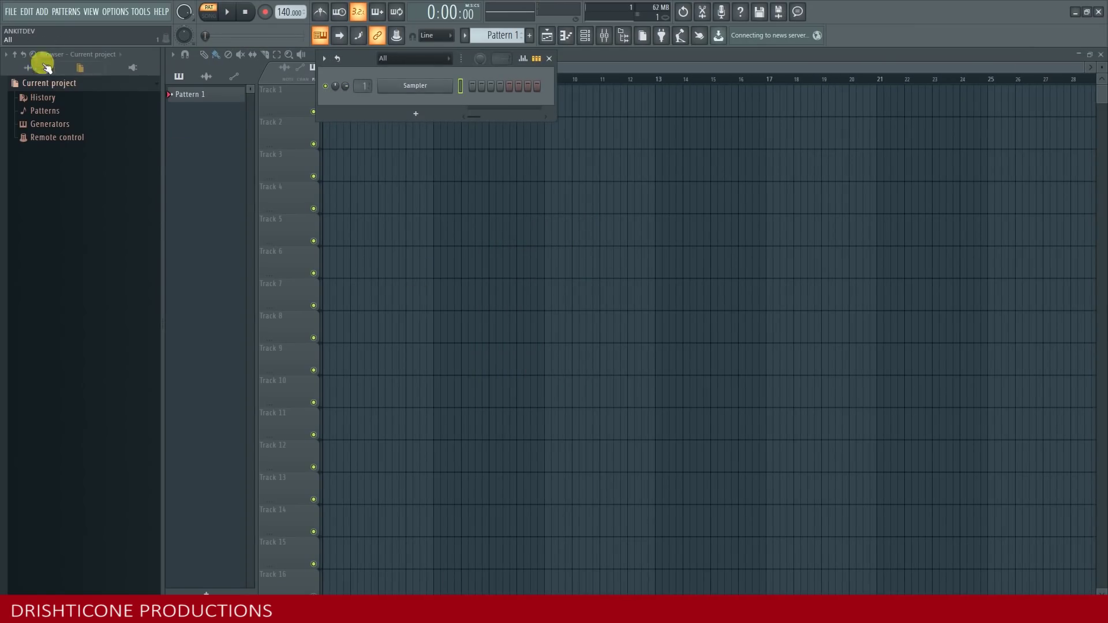
Step: Find the Vocals samples under Packs and place "Laurie Webb Do It" at the start of Track 1
{"action": "left_click", "coordinate": [27, 67]}
{"action": "scroll", "coordinate": [75, 394], "scroll_direction": "down", "scroll_amount": 10}
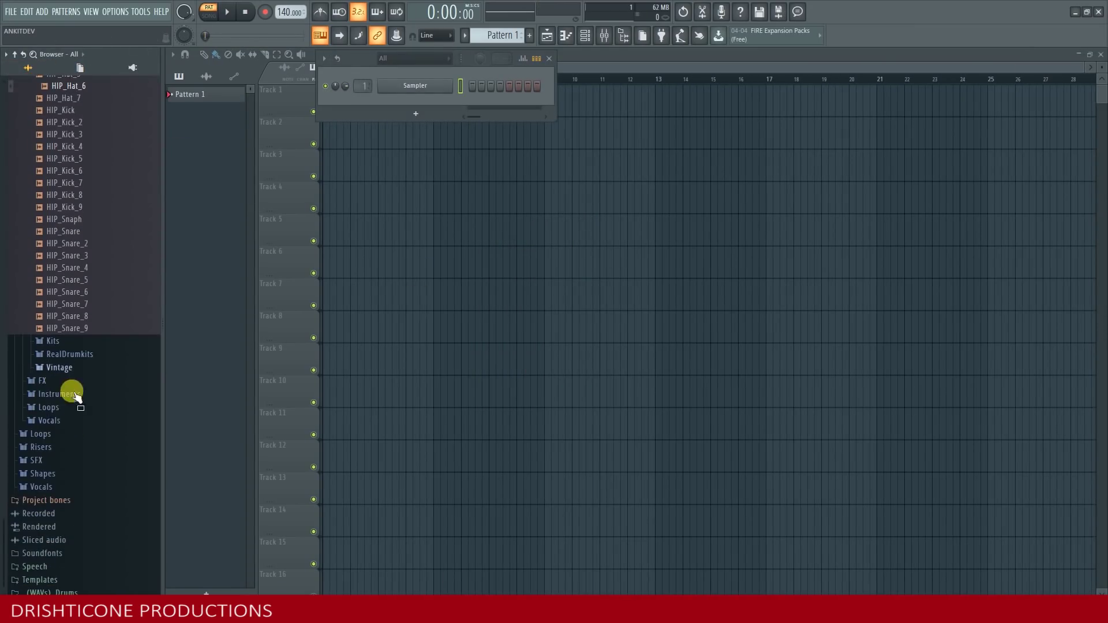
{"action": "left_click", "coordinate": [58, 408]}
{"action": "scroll", "coordinate": [98, 381], "scroll_direction": "down", "scroll_amount": 5}
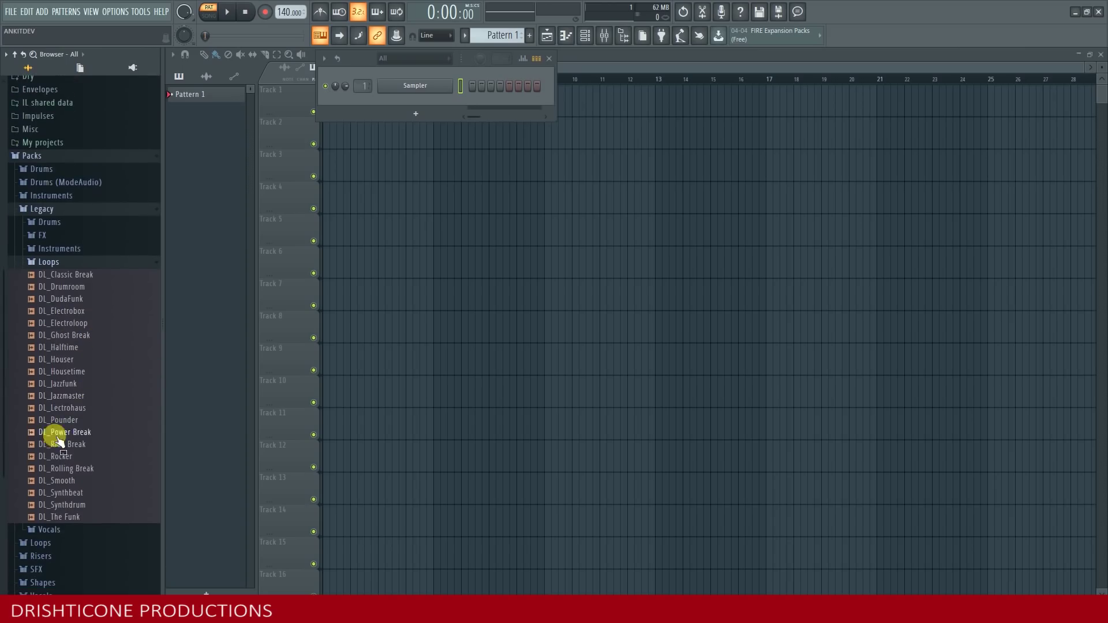
{"action": "left_click_drag", "start_coordinate": [62, 444], "coordinate": [70, 449]}
{"action": "scroll", "coordinate": [63, 479], "scroll_direction": "down", "scroll_amount": 2}
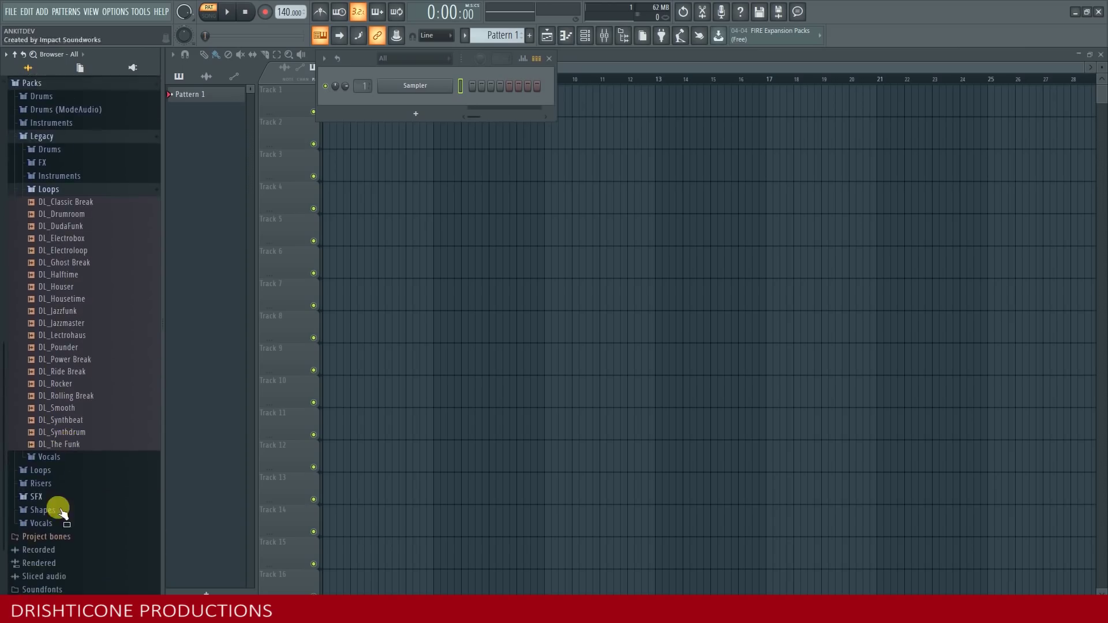
{"action": "left_click", "coordinate": [50, 524]}
{"action": "scroll", "coordinate": [95, 431], "scroll_direction": "down", "scroll_amount": 7}
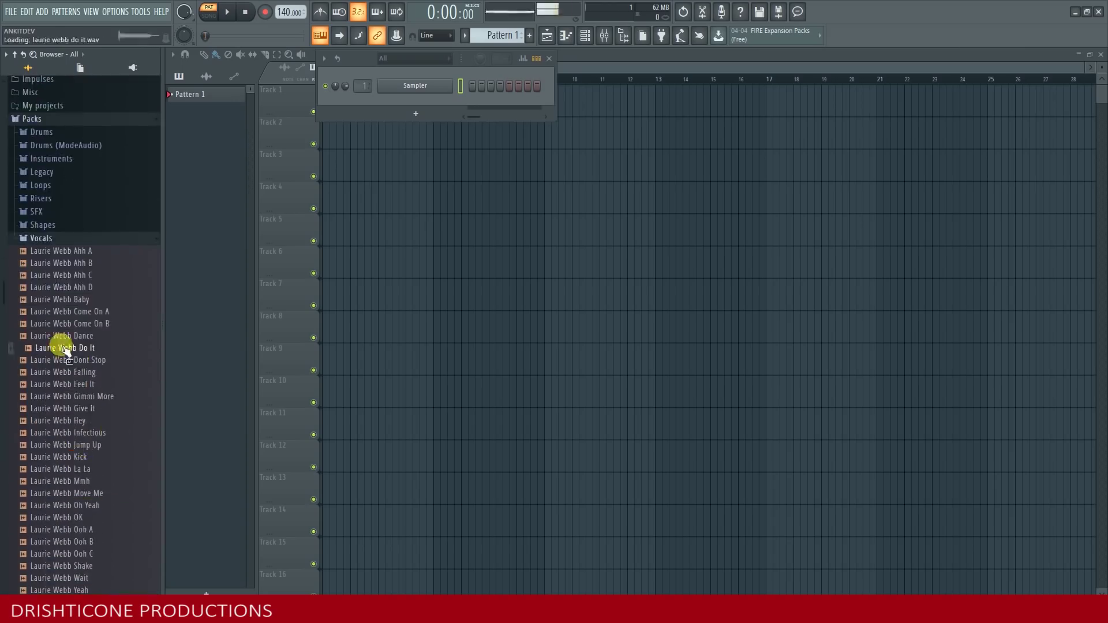
{"action": "left_click_drag", "start_coordinate": [54, 348], "coordinate": [322, 87]}
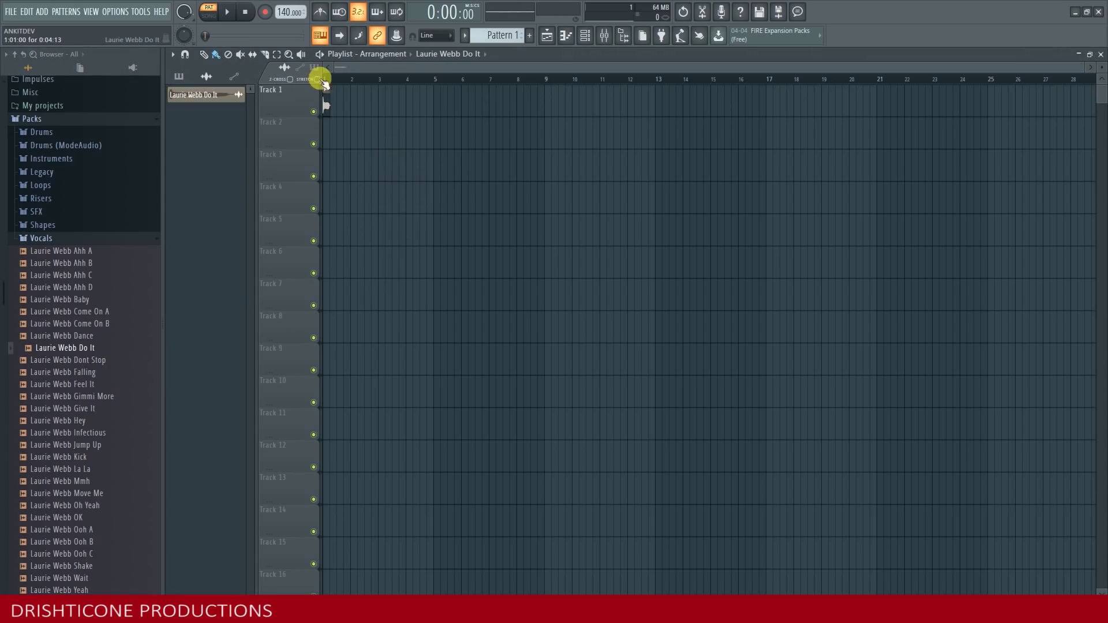
{"action": "scroll", "coordinate": [328, 82], "scroll_direction": "up", "scroll_amount": 5}
{"action": "scroll", "coordinate": [364, 68], "scroll_direction": "up", "scroll_amount": 3}
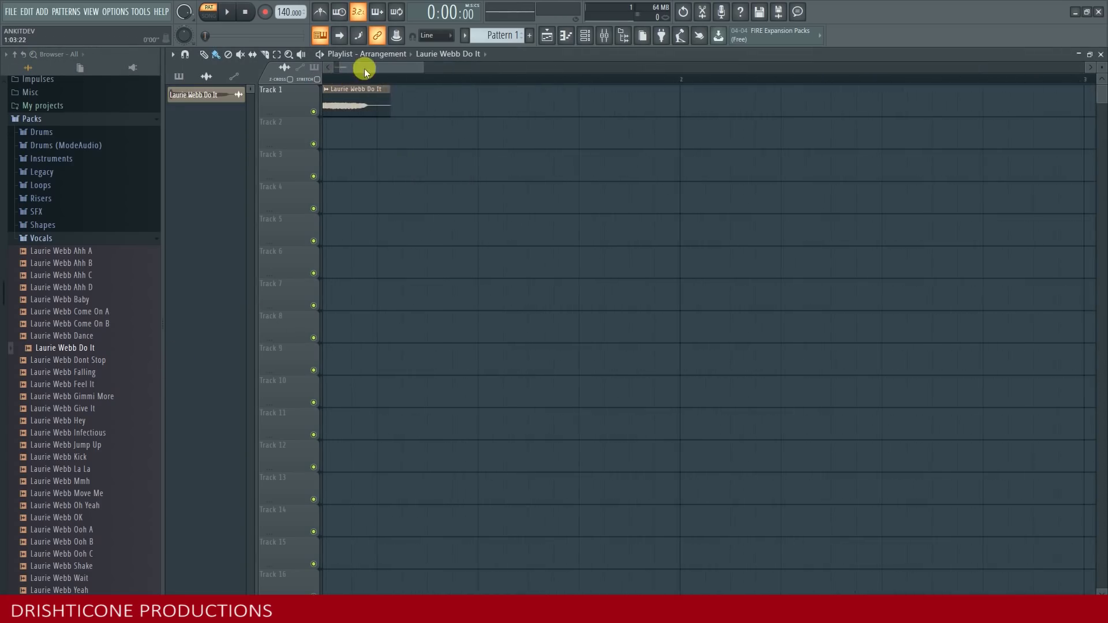
Step: Switch playback to song mode, stretch the vocal clip to just past the start of bar 2, and play it
{"action": "left_click", "coordinate": [214, 17]}
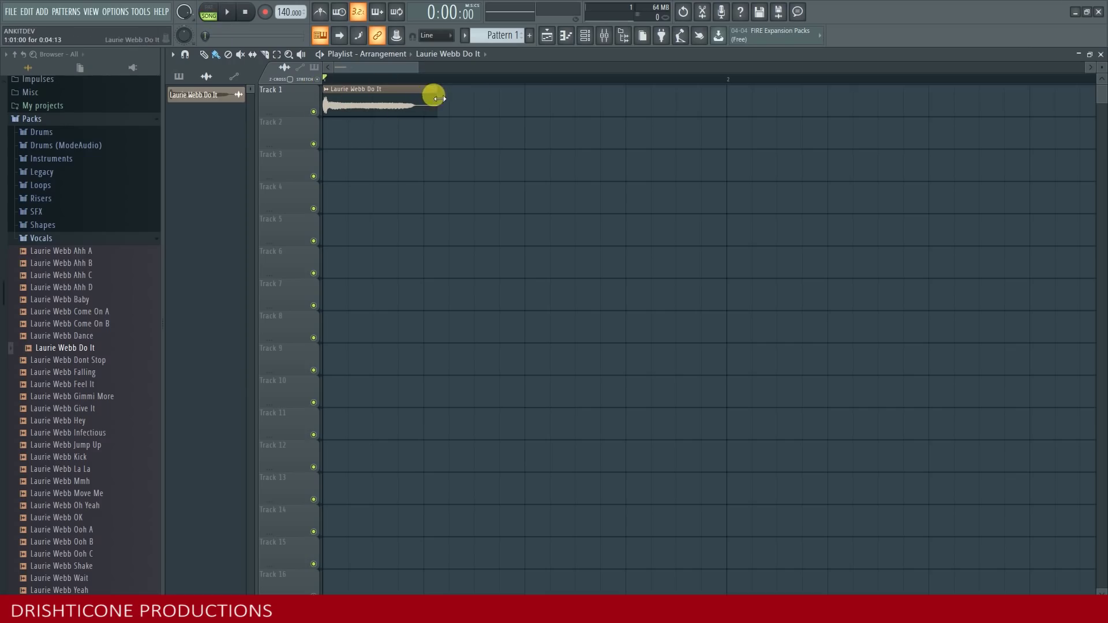
{"action": "left_click_drag", "start_coordinate": [431, 99], "coordinate": [765, 101]}
{"action": "key", "text": "space"}
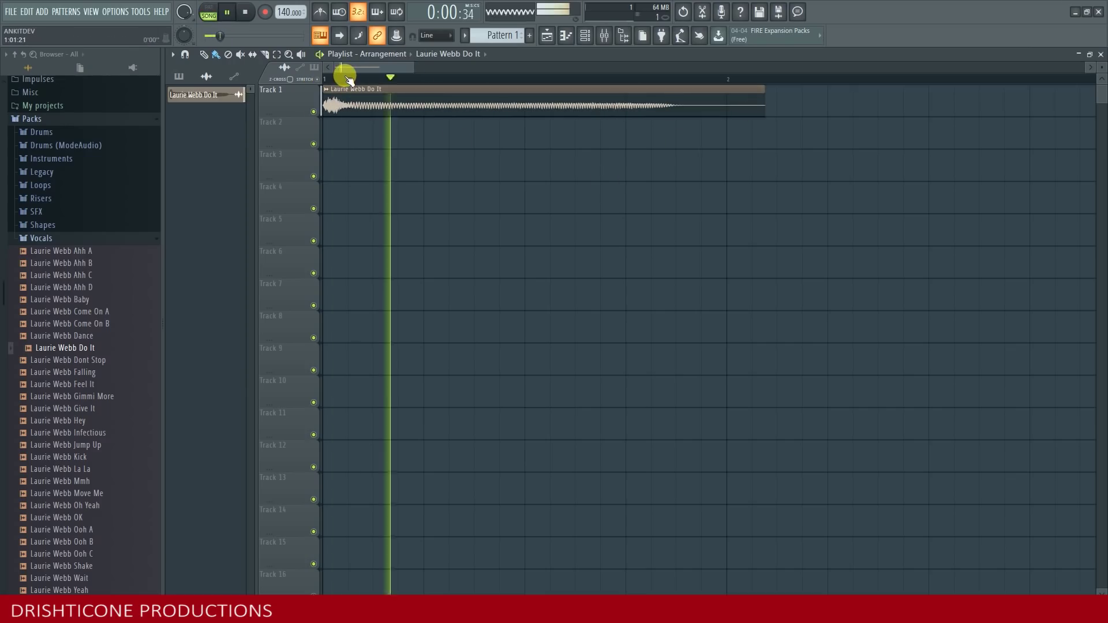
{"action": "key", "text": "space"}
Step: Shorten the stretched vocal clip to a length of 0:08:13 and again to 0:05:13, playing it back after each change
{"action": "left_click_drag", "start_coordinate": [765, 101], "coordinate": [537, 105]}
{"action": "key", "text": "space"}
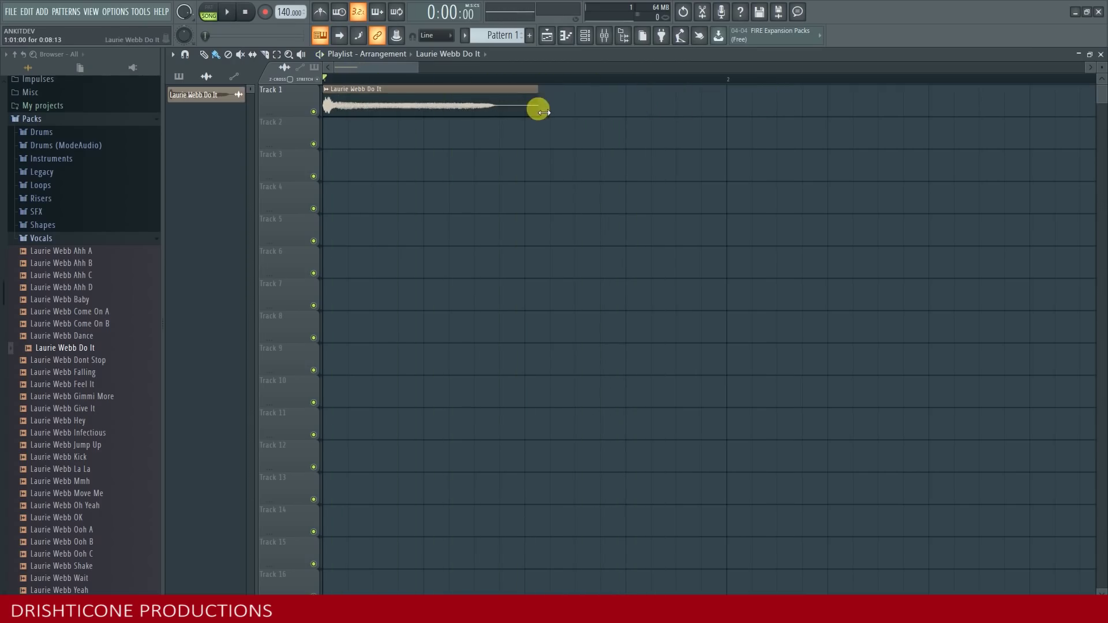
{"action": "key", "text": "space"}
{"action": "key", "text": "space"}
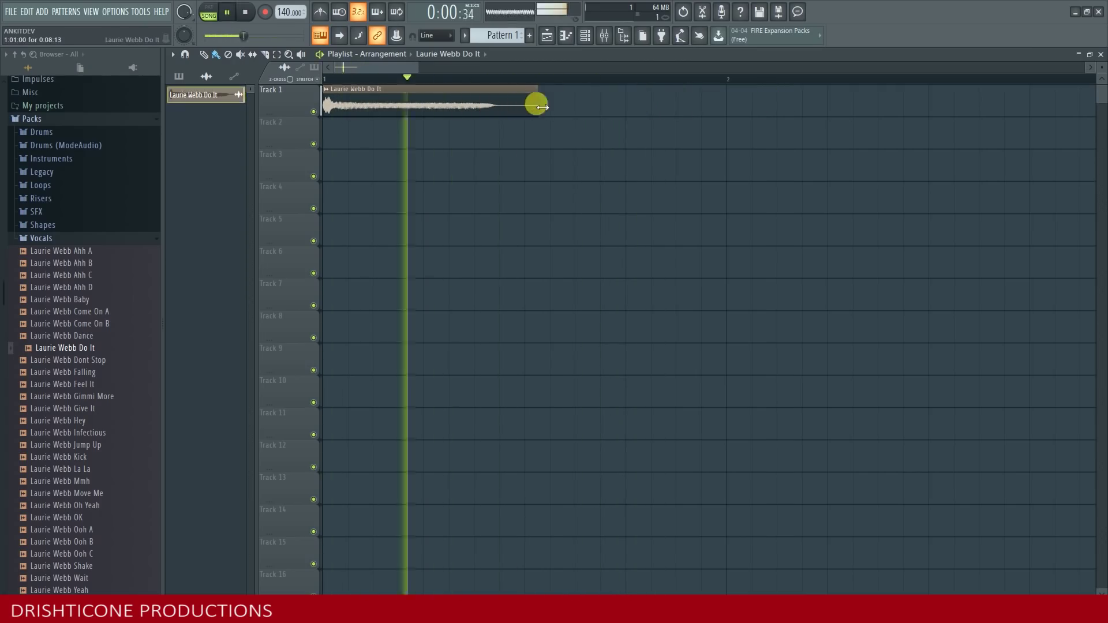
{"action": "key", "text": "space"}
{"action": "left_click_drag", "start_coordinate": [538, 102], "coordinate": [471, 103]}
{"action": "key", "text": "space"}
{"action": "key", "text": "space"}
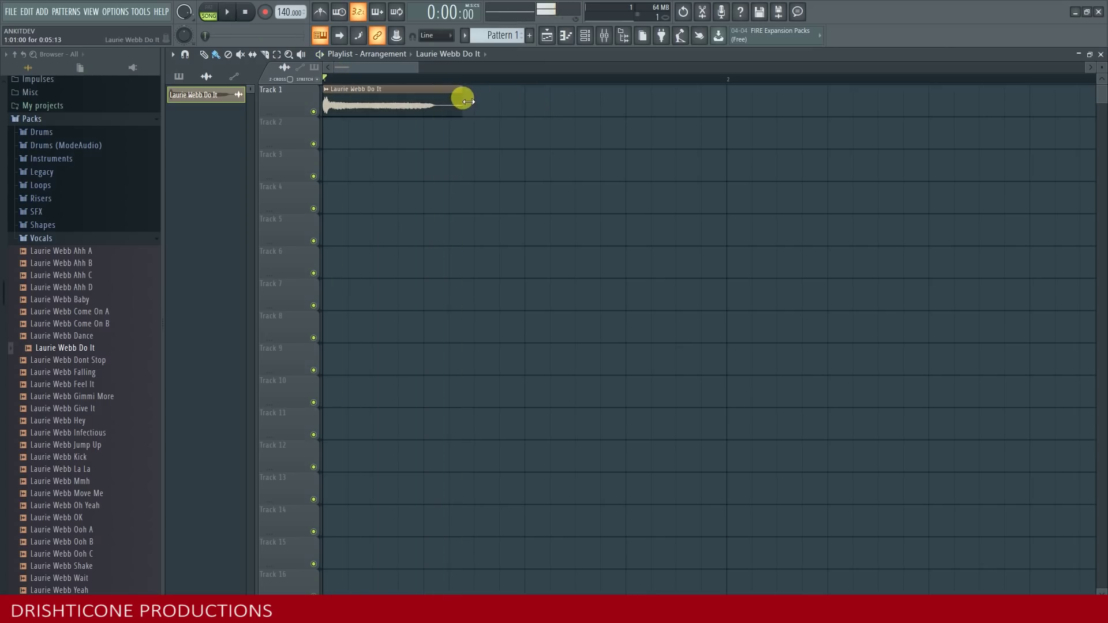
Step: Set the vocal clip's time stretching mode to Auto and stretch the clip to a length of 0:10:13
{"action": "double_click", "coordinate": [379, 106]}
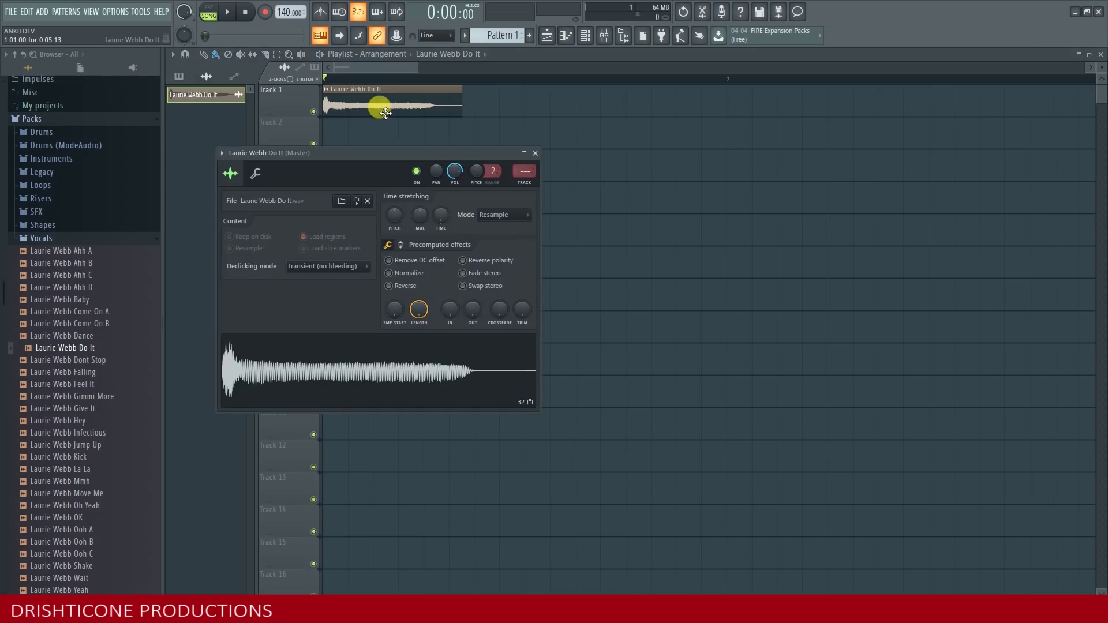
{"action": "right_click", "coordinate": [395, 220]}
{"action": "left_click", "coordinate": [411, 222]}
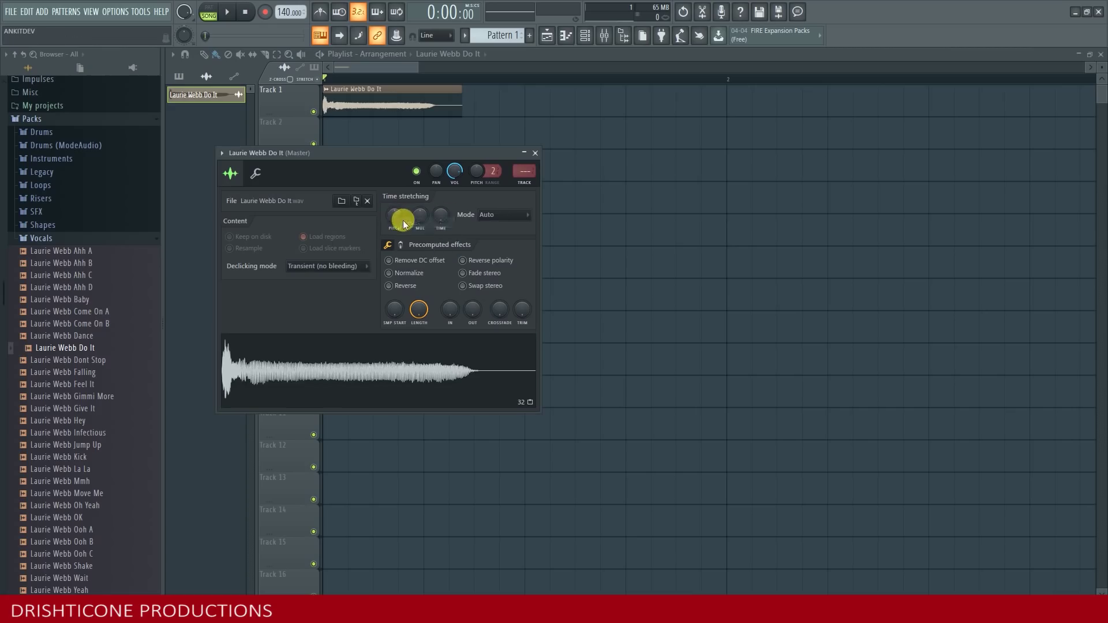
{"action": "key", "text": "Escape"}
{"action": "left_click_drag", "start_coordinate": [461, 99], "coordinate": [594, 105]}
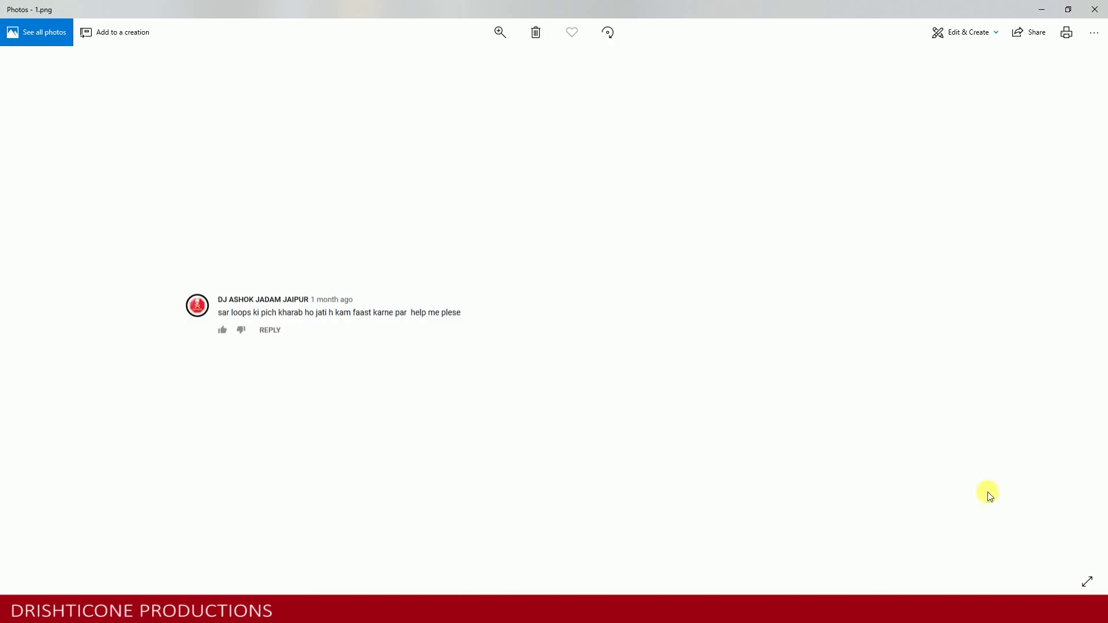
Step: Show the comment image 2.png, switch to Firefox and search the web for "at2020 buy"
{"action": "key", "text": "Right"}
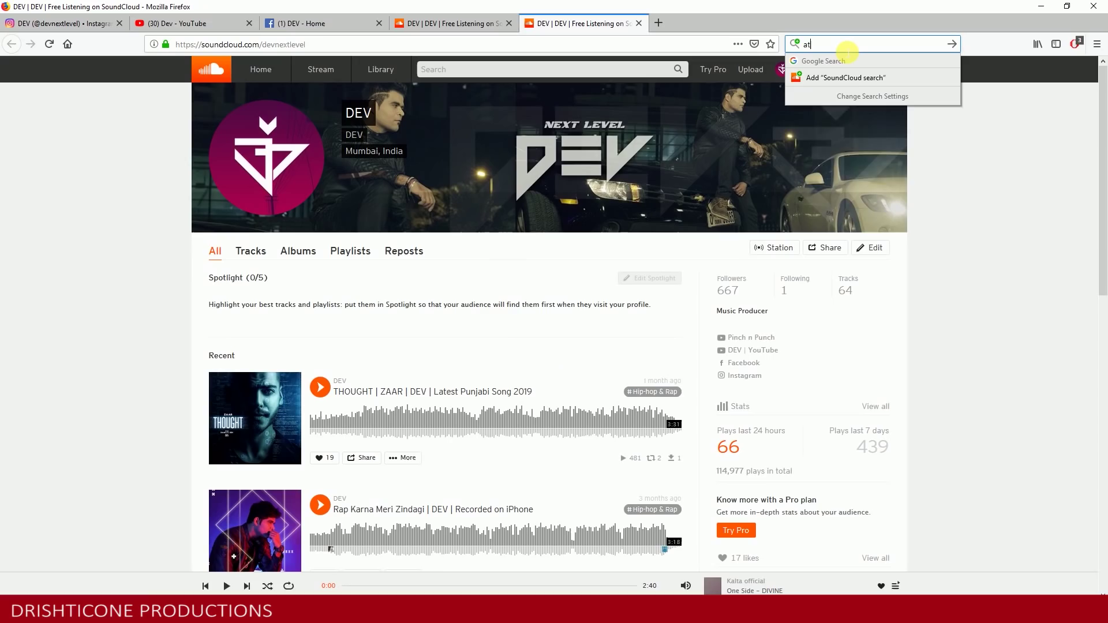
{"action": "type", "text": "2020 buy"}
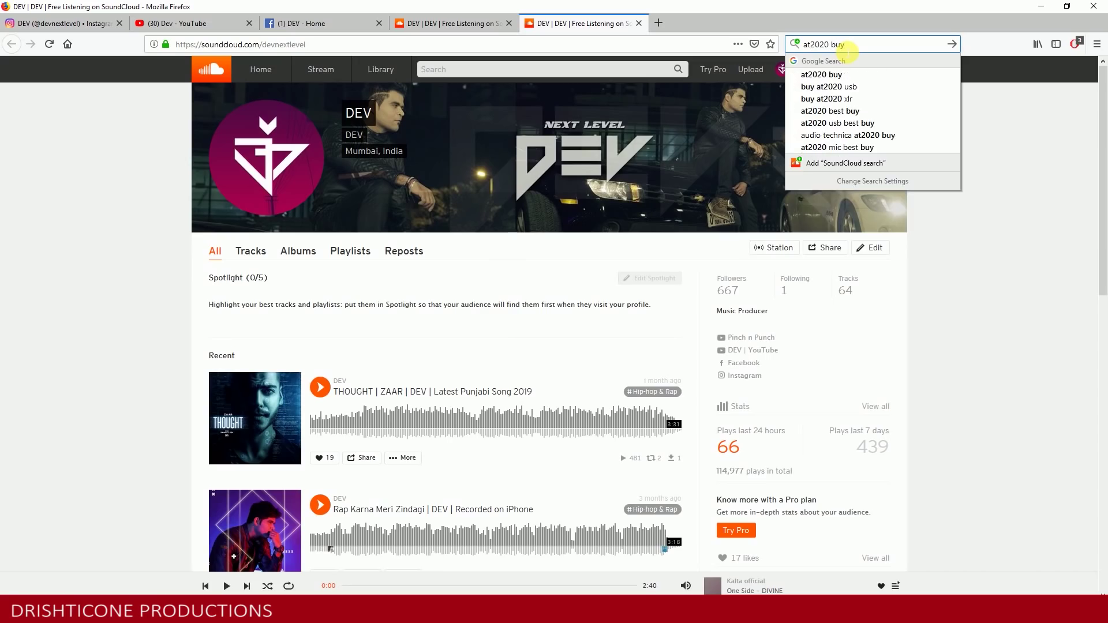
{"action": "key", "text": "Return"}
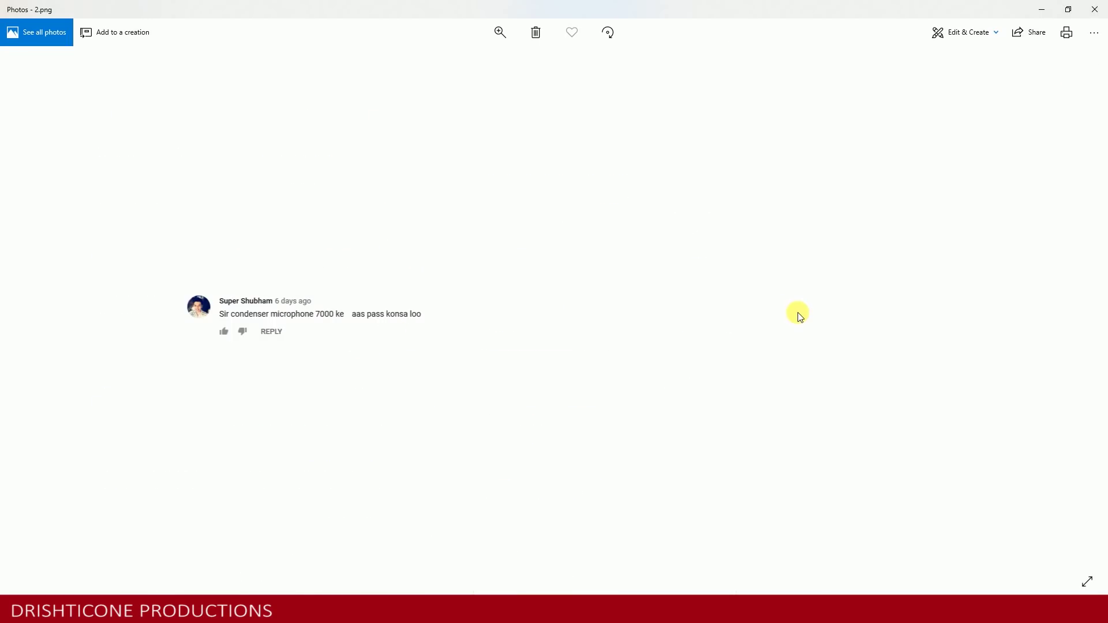
Step: Advance through the viewer comment images to 3.png and 4.png in Photos
{"action": "key", "text": "alt+F4"}
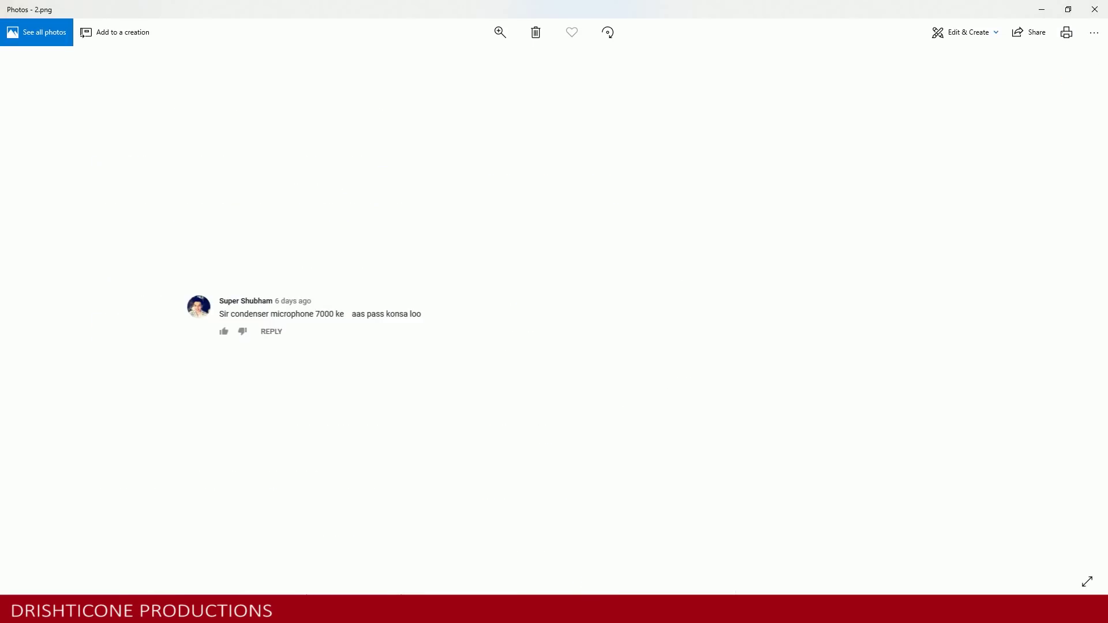
{"action": "key", "text": "Right"}
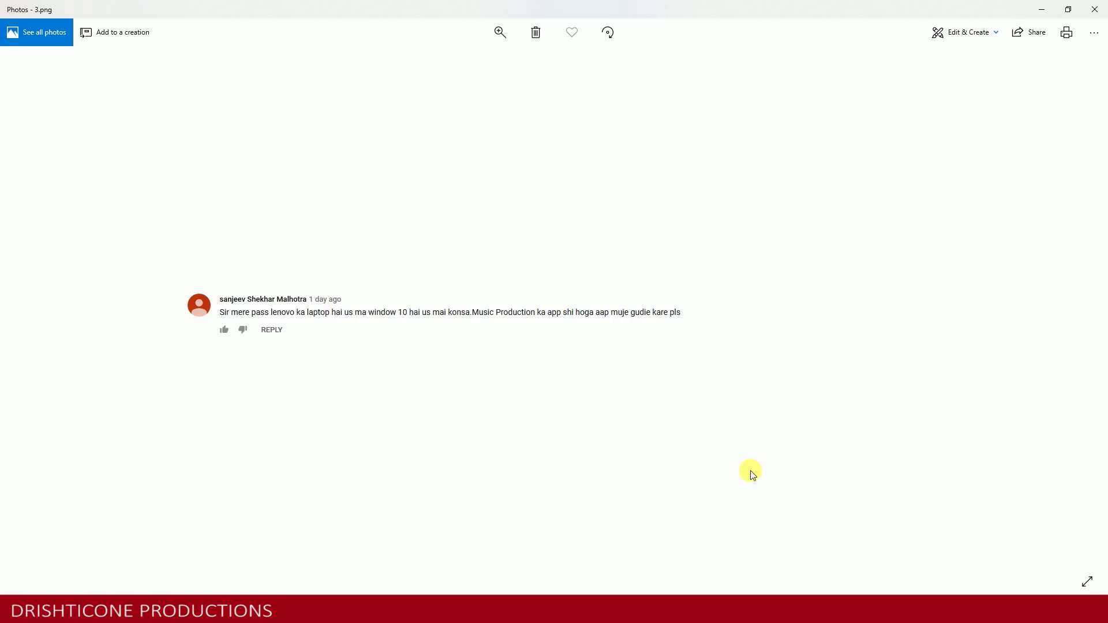
{"action": "key", "text": "Right"}
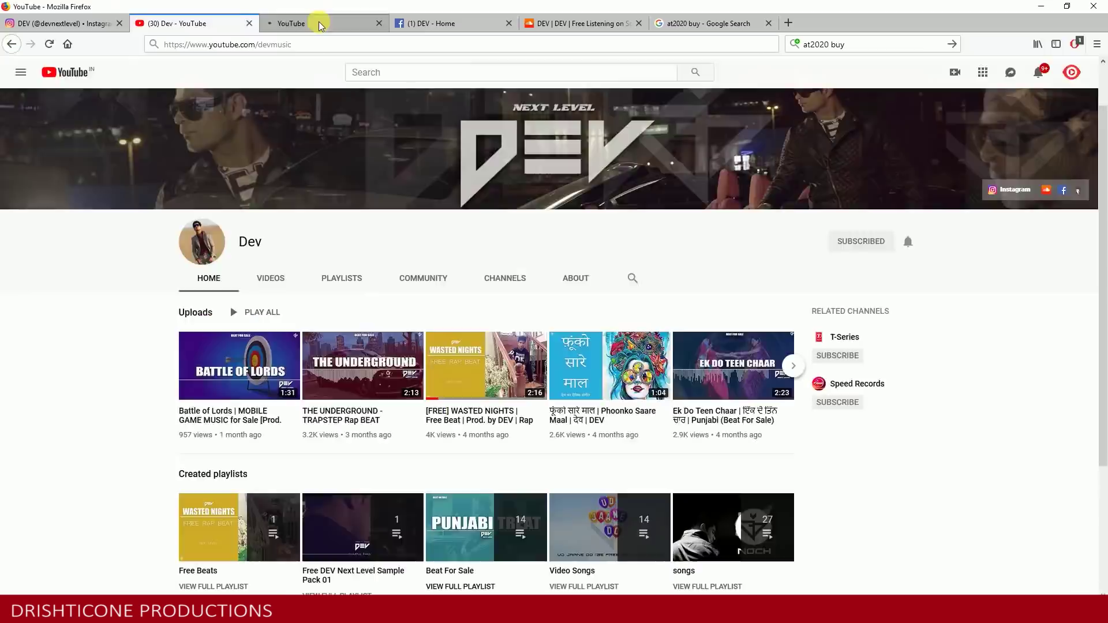
Step: Switch to the "Ek Do Teen Chaar" video on YouTube in Firefox, play its opening and pause it
{"action": "left_click", "coordinate": [321, 21]}
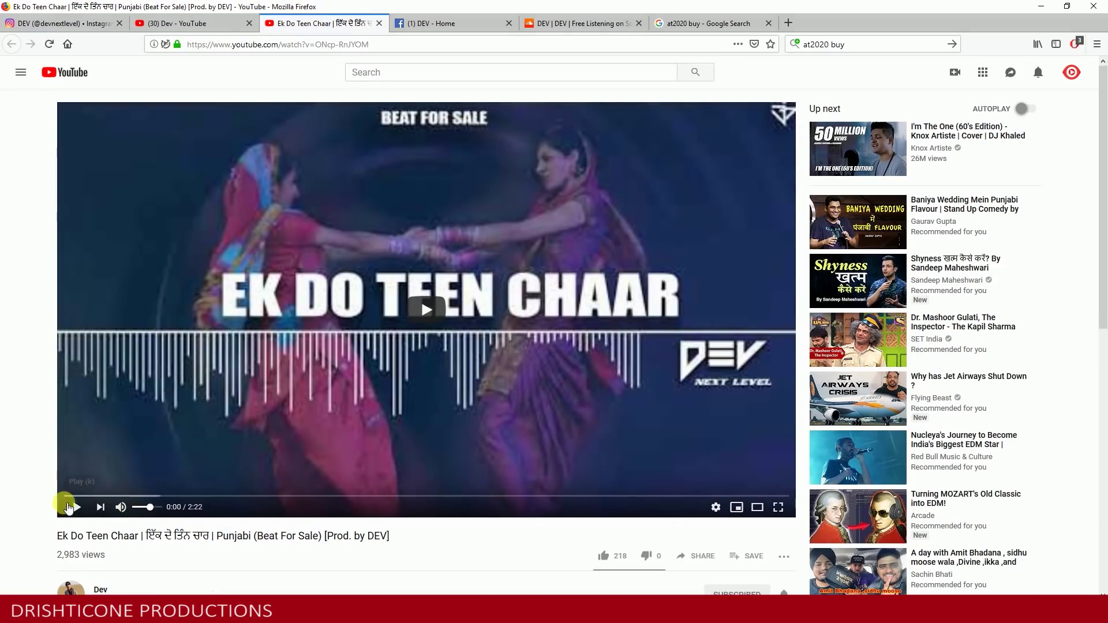
{"action": "left_click", "coordinate": [77, 507]}
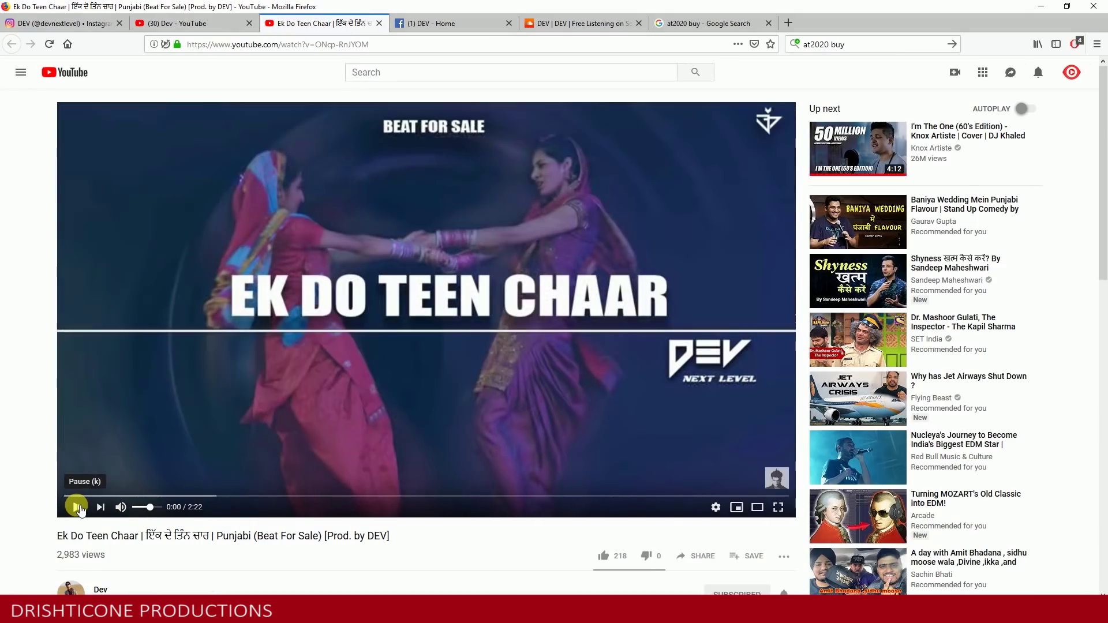
{"action": "left_click", "coordinate": [78, 507]}
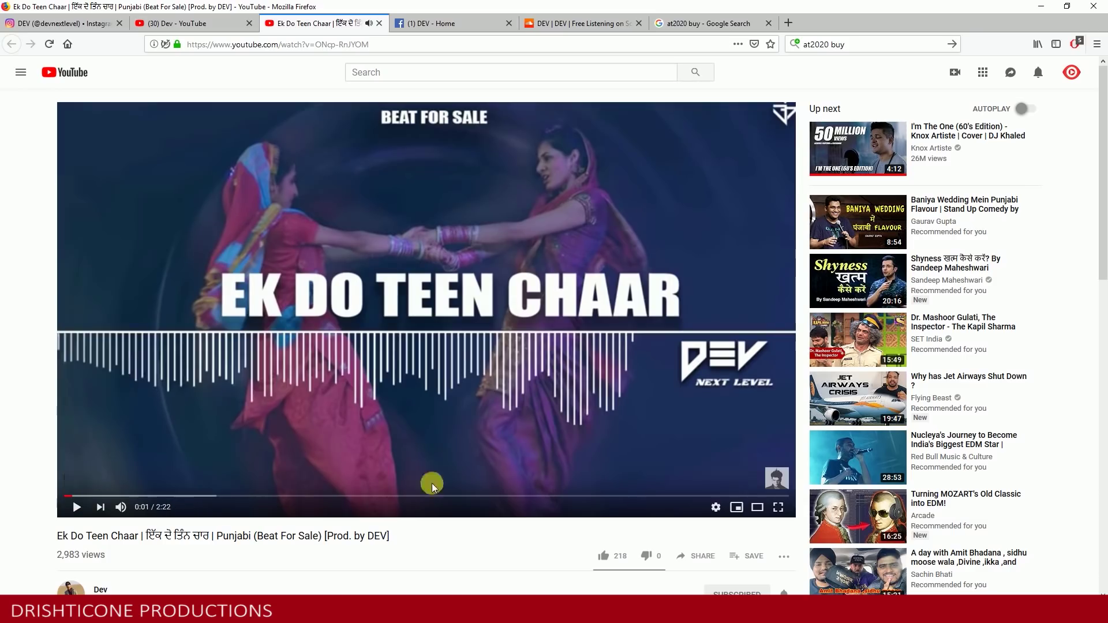
Step: Switch to Photos and show the comment image 5.png
{"action": "mouse_move", "coordinate": [411, 610]}
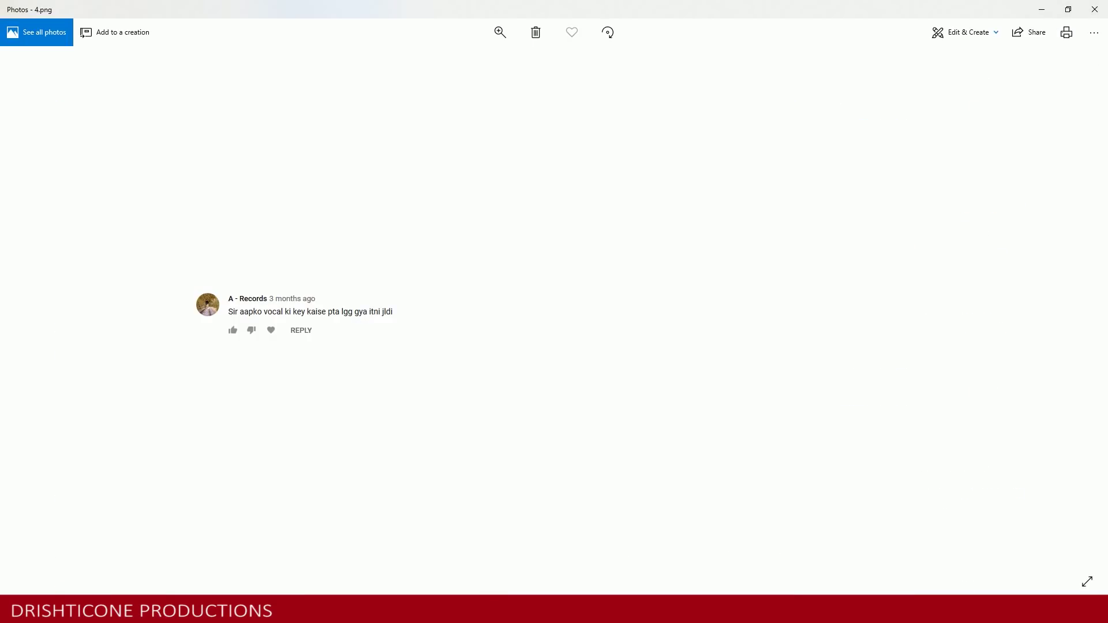
{"action": "key", "text": "Right"}
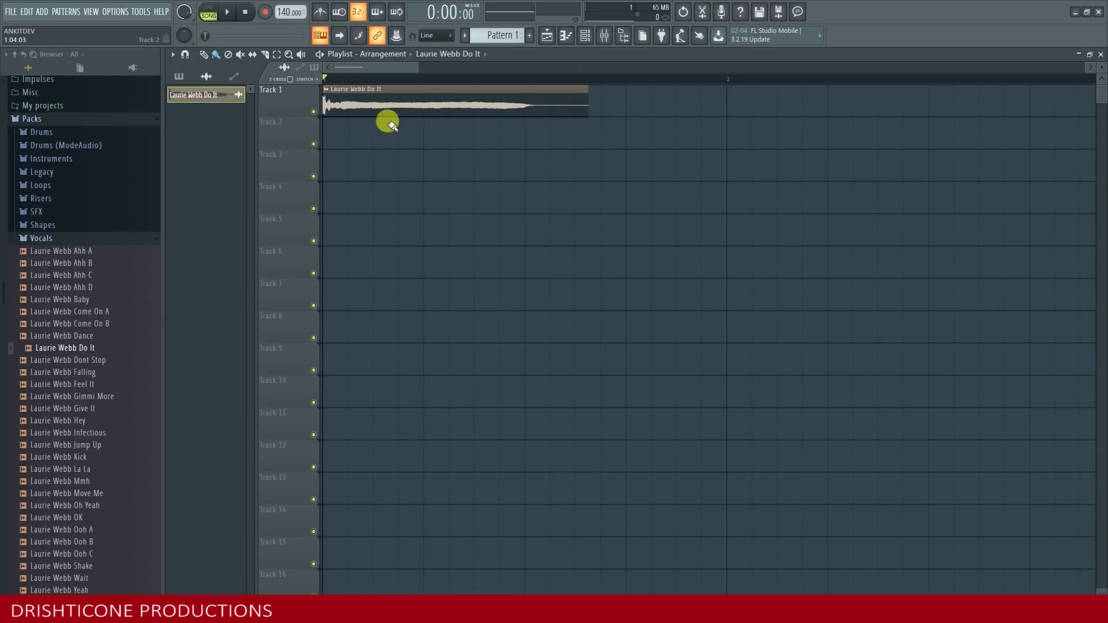
Step: Turn on Normalize for the vocal clip on Track 1 and raise its channel volume
{"action": "double_click", "coordinate": [378, 109]}
{"action": "left_click", "coordinate": [415, 273]}
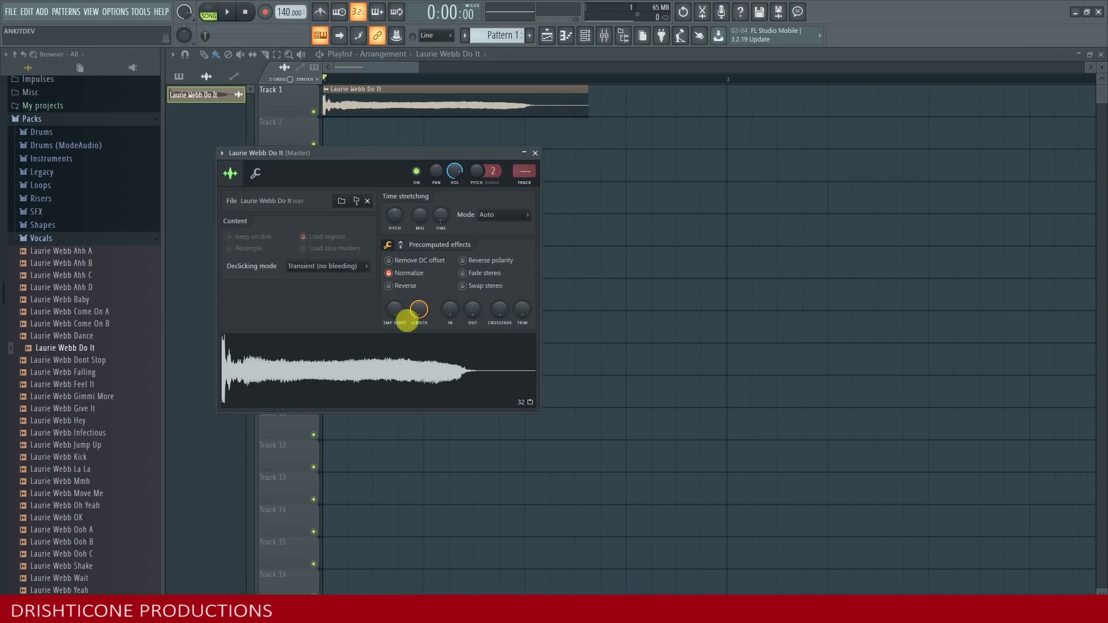
{"action": "left_click_drag", "start_coordinate": [454, 171], "coordinate": [455, 151]}
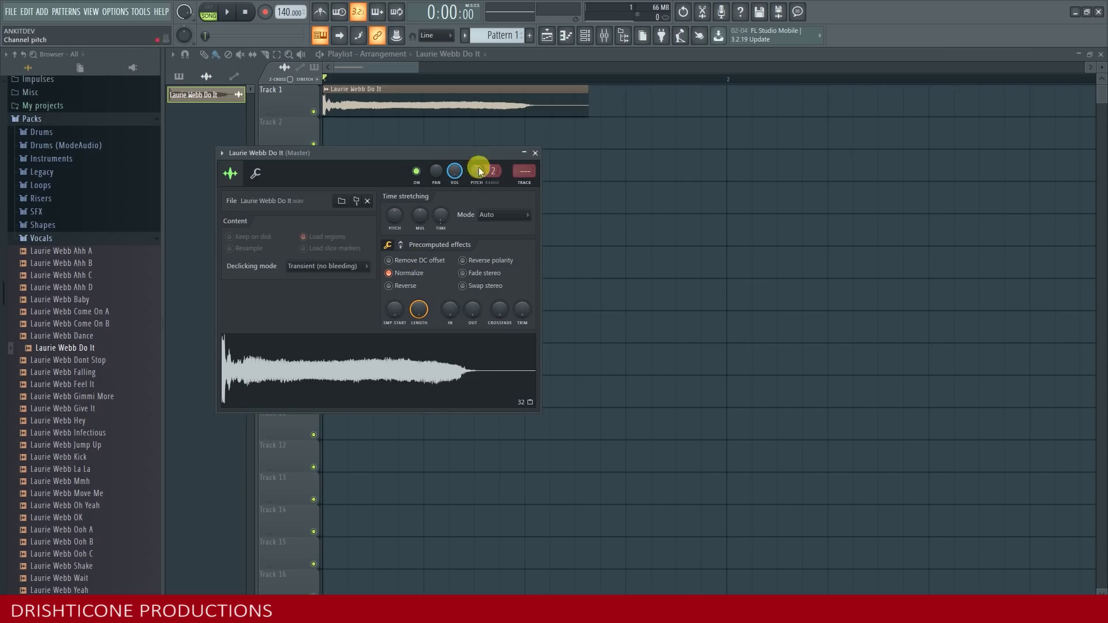
Step: Route the vocal clip to mixer insert 25 and browse the effect plugins available for the insert's slot 3
{"action": "left_click_drag", "start_coordinate": [524, 171], "coordinate": [525, 147]}
{"action": "left_click", "coordinate": [605, 38]}
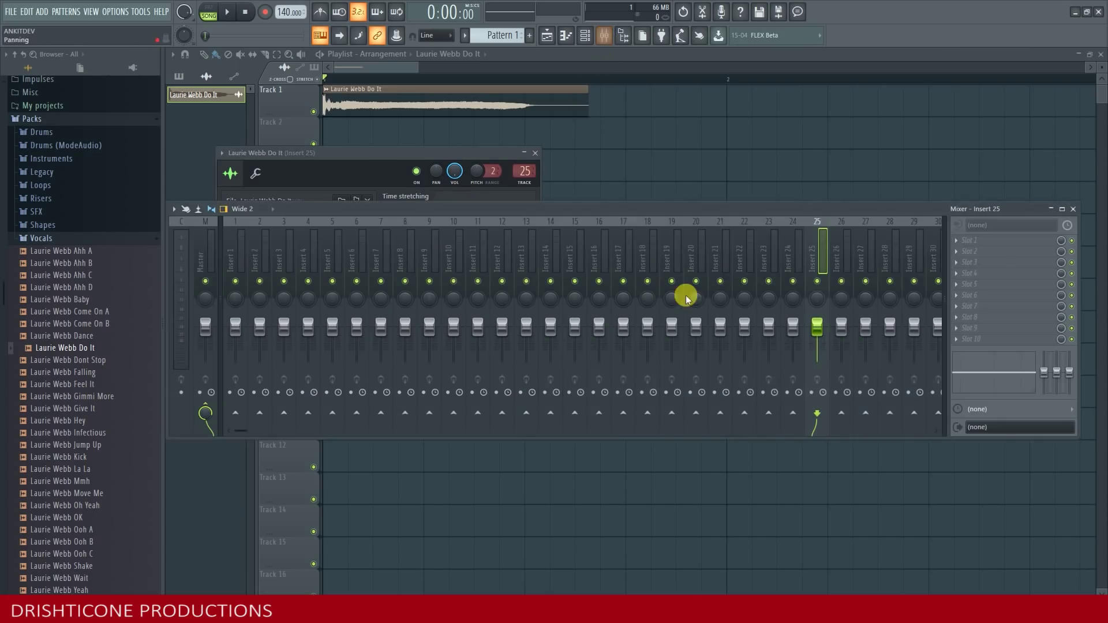
{"action": "left_click", "coordinate": [989, 261]}
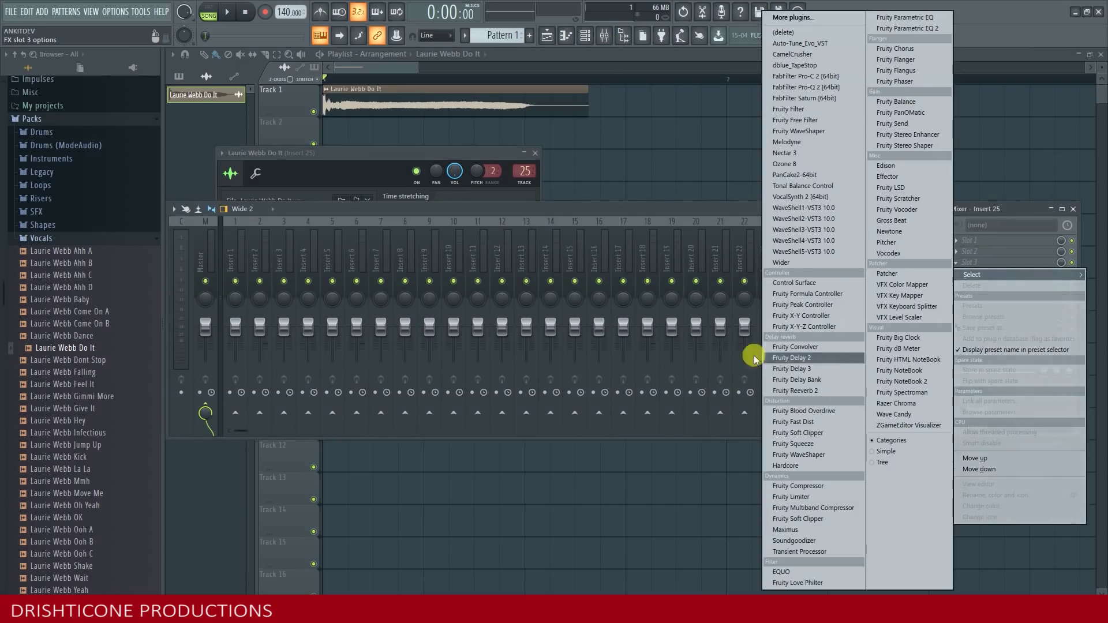
{"action": "left_click", "coordinate": [697, 209]}
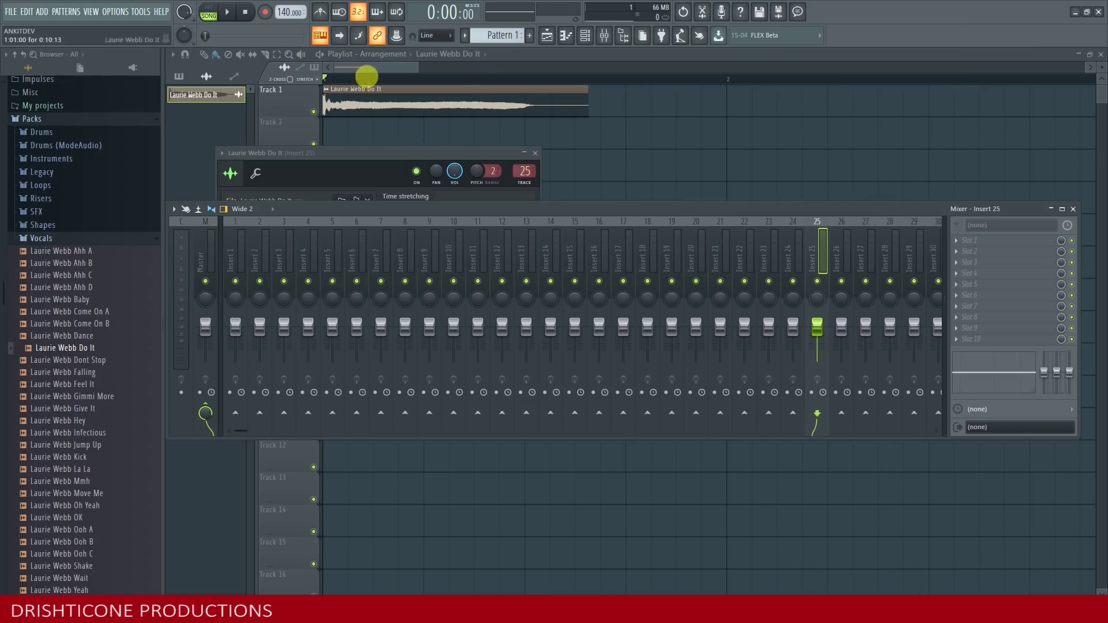
{"action": "left_click", "coordinate": [359, 68]}
{"action": "double_click", "coordinate": [379, 97]}
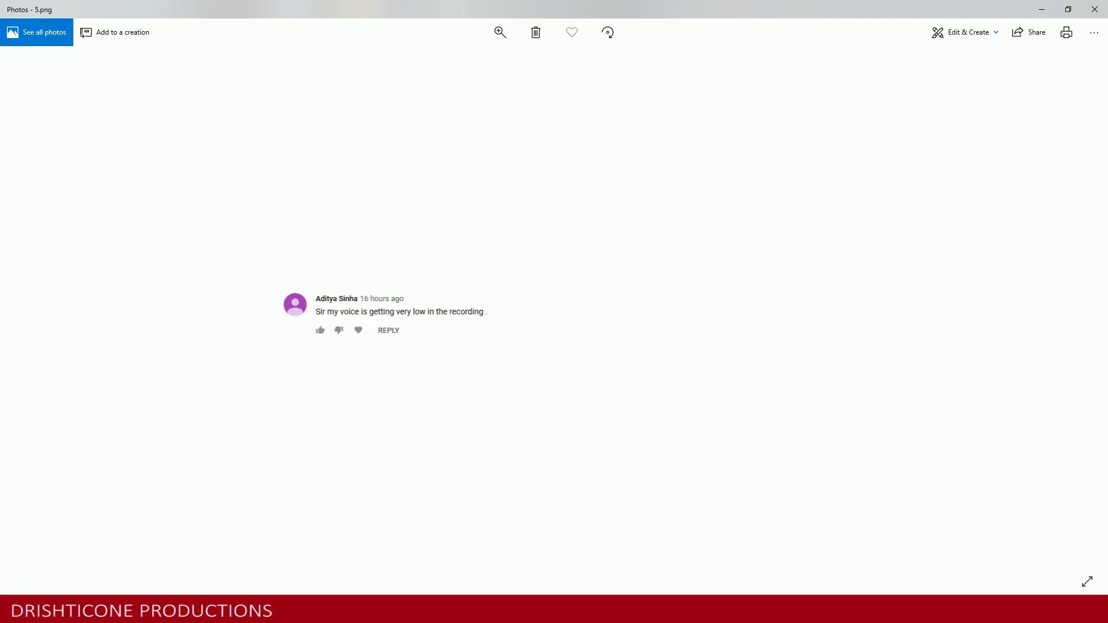
Step: Show the comment images 6.png and 7.png in Photos
{"action": "key", "text": "Right"}
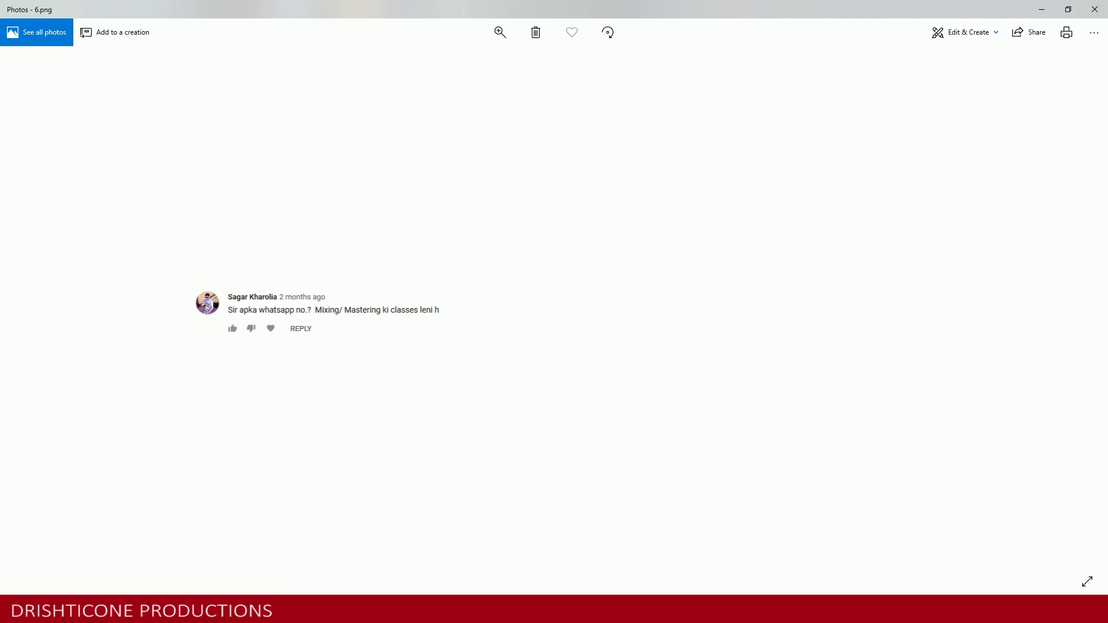
{"action": "key", "text": "Right"}
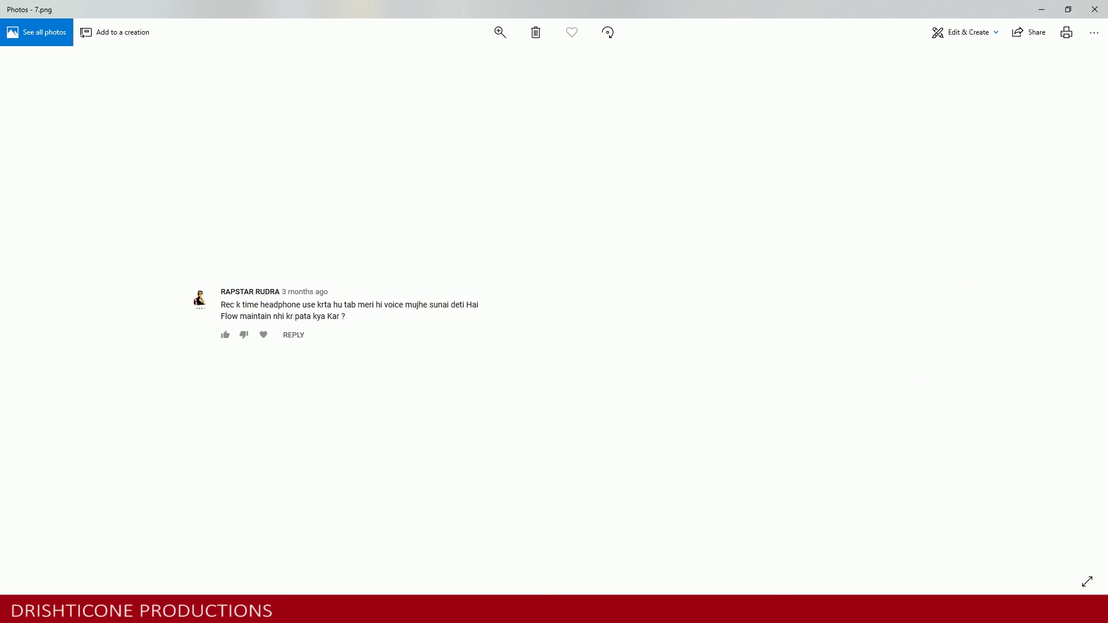
Step: Switch to FL Studio and close the vocal clip's channel settings
{"action": "left_click", "coordinate": [476, 525]}
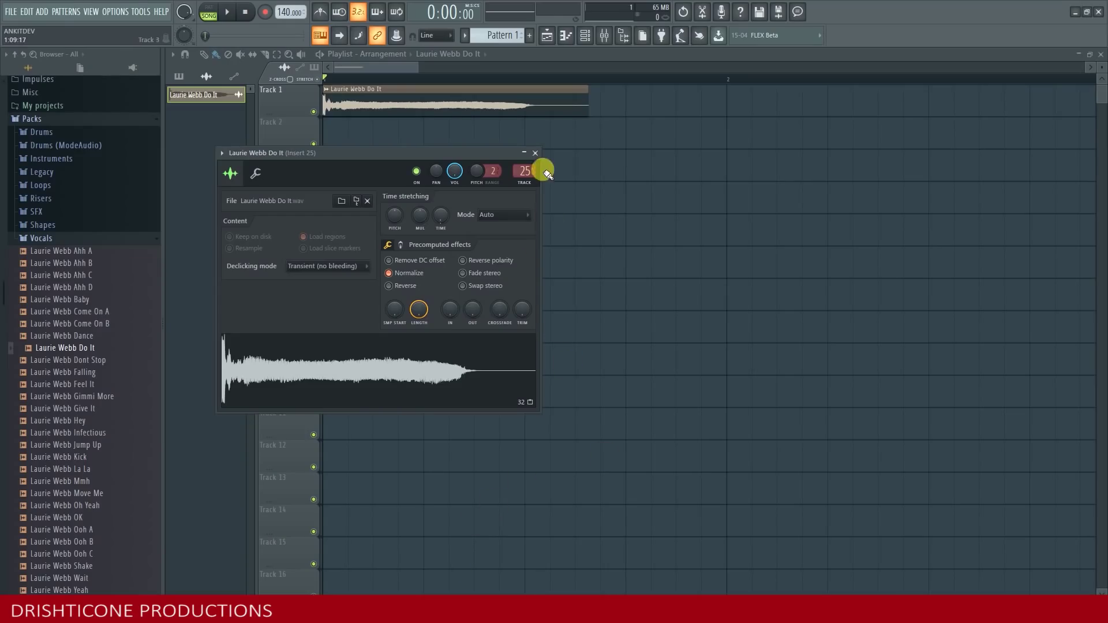
{"action": "left_click", "coordinate": [535, 153]}
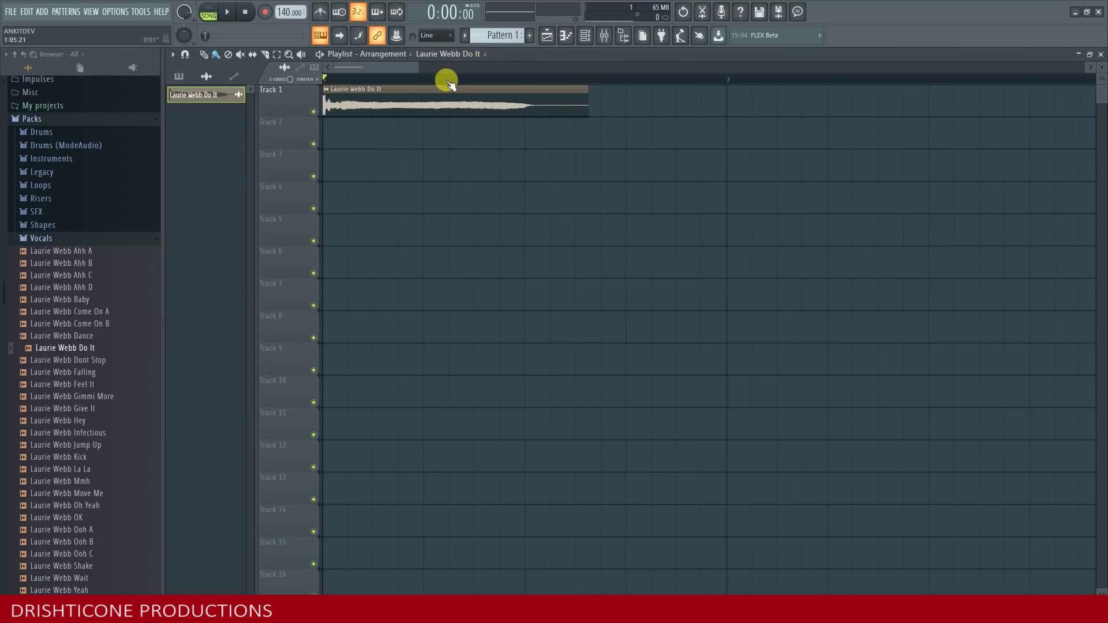
Step: Delete the vocal clip from Track 1, then show the mixer and reposition it over the playlist
{"action": "scroll", "coordinate": [449, 84], "scroll_direction": "down", "scroll_amount": 2}
{"action": "right_click", "coordinate": [433, 93]}
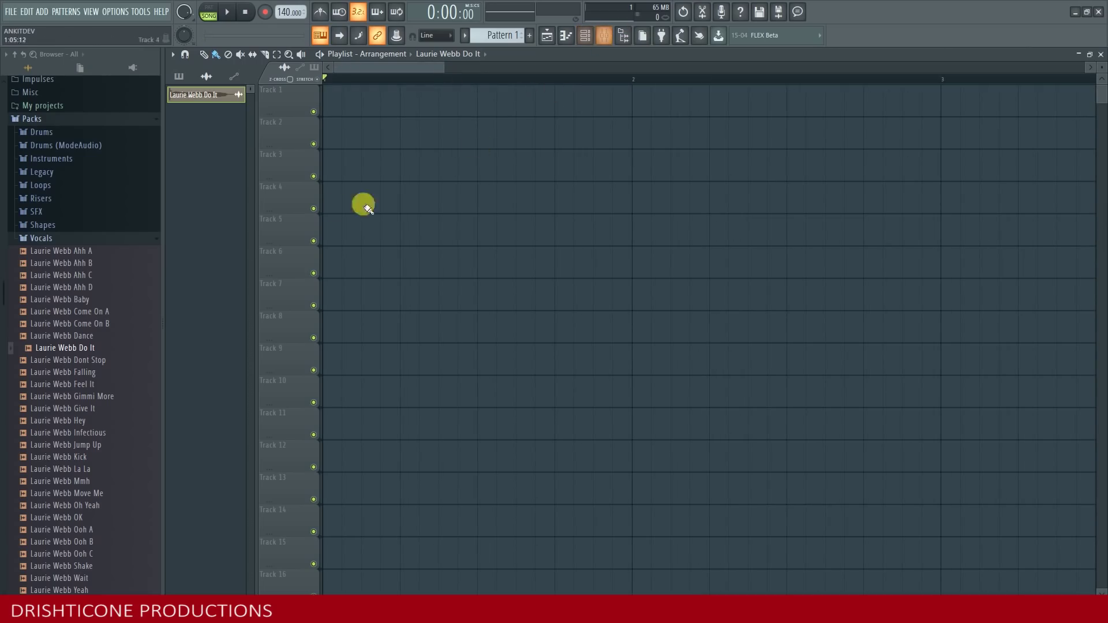
{"action": "left_click", "coordinate": [604, 35]}
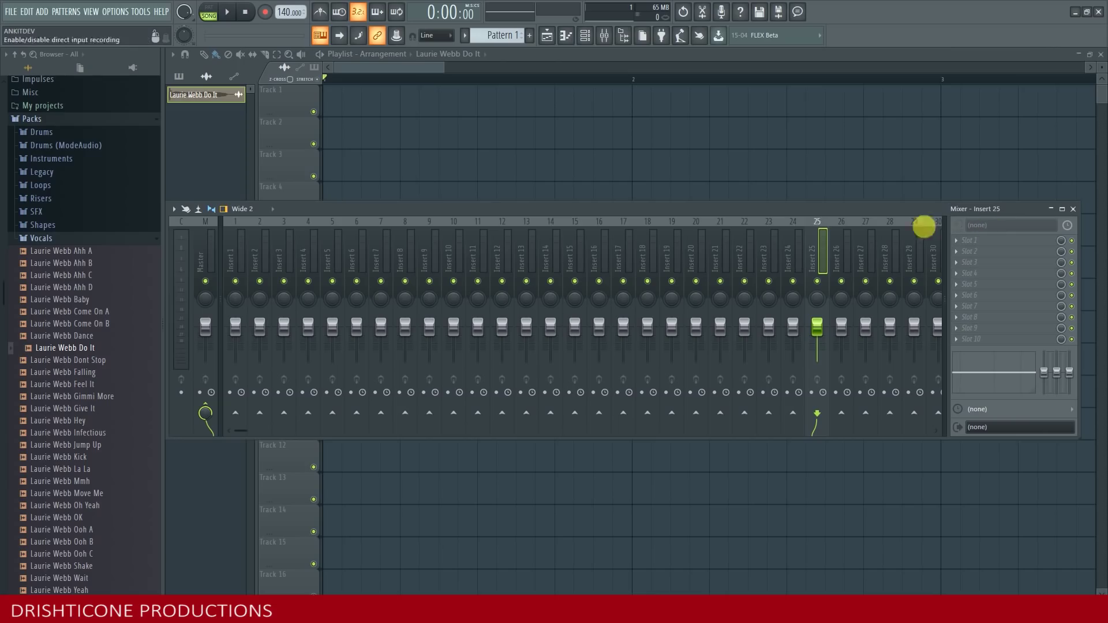
{"action": "left_click_drag", "start_coordinate": [519, 208], "coordinate": [472, 246]}
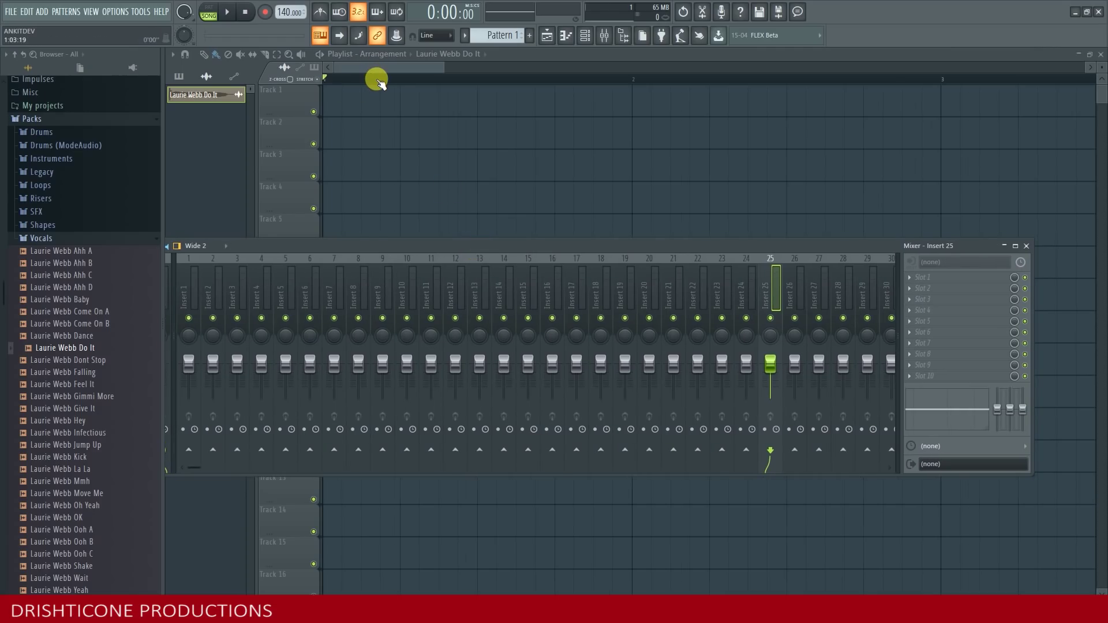
Step: Select mixer insert 17, then make the mixer window taller and move it so the Master track is in view
{"action": "scroll", "coordinate": [378, 81], "scroll_direction": "down", "scroll_amount": 2}
{"action": "scroll", "coordinate": [378, 81], "scroll_direction": "down", "scroll_amount": 3}
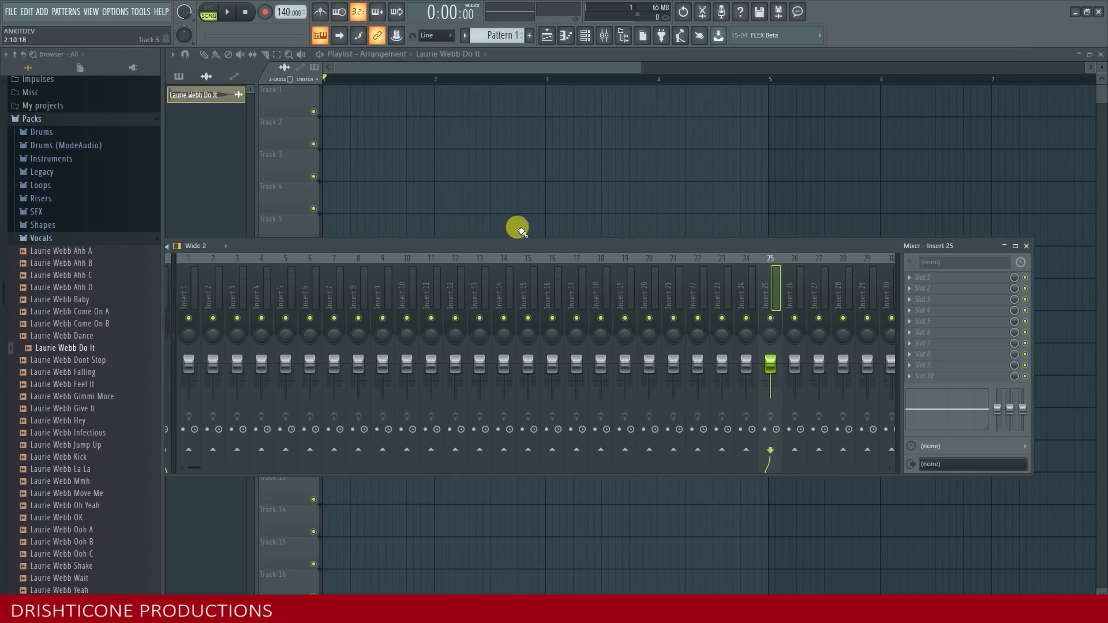
{"action": "left_click", "coordinate": [630, 274]}
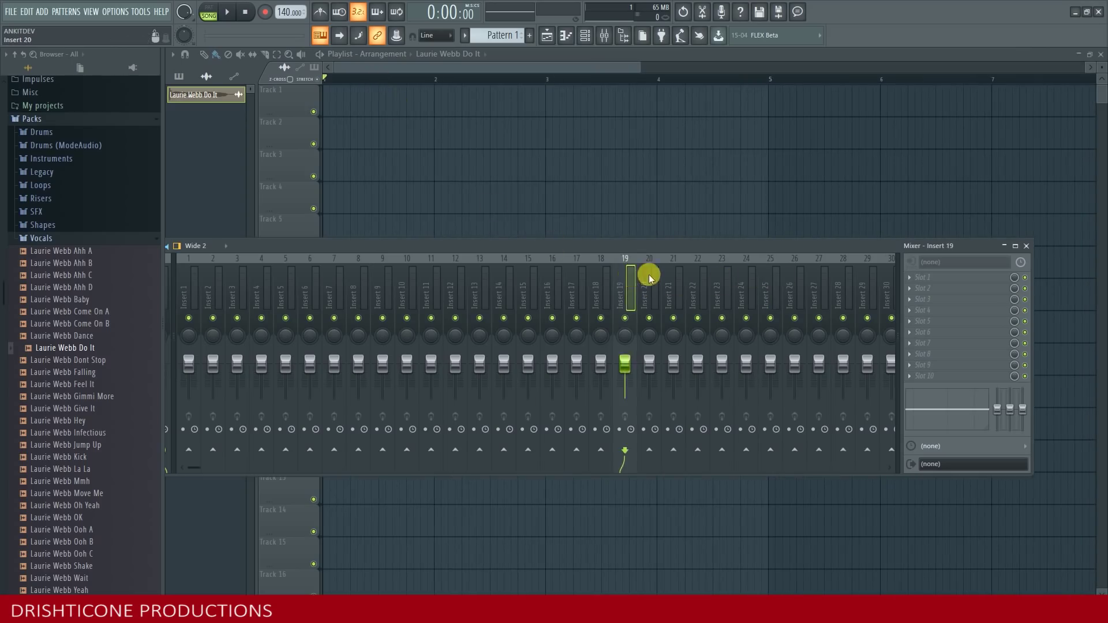
{"action": "left_click", "coordinate": [649, 274]}
{"action": "left_click", "coordinate": [581, 274]}
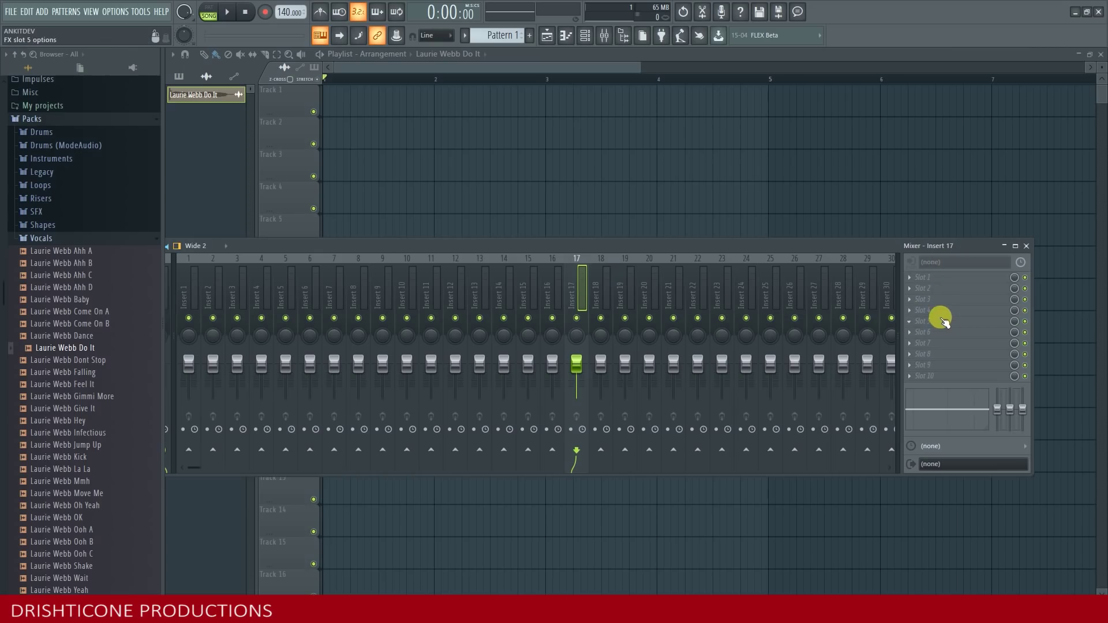
{"action": "left_click_drag", "start_coordinate": [655, 475], "coordinate": [655, 536]}
{"action": "left_click_drag", "start_coordinate": [577, 247], "coordinate": [661, 205]}
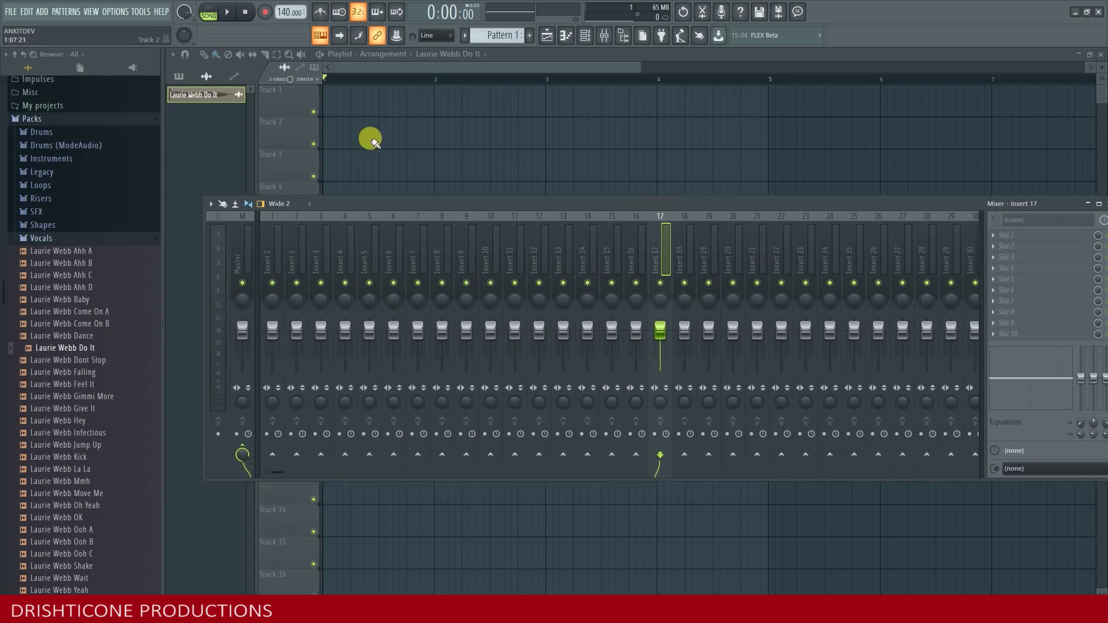
Step: Bring the mixer back up and switch insert 17's routing to the Master track off and on again
{"action": "mouse_move", "coordinate": [325, 102]}
{"action": "left_mouse_down"}
{"action": "mouse_move", "coordinate": [792, 109]}
{"action": "mouse_move", "coordinate": [354, 99]}
{"action": "left_mouse_up"}
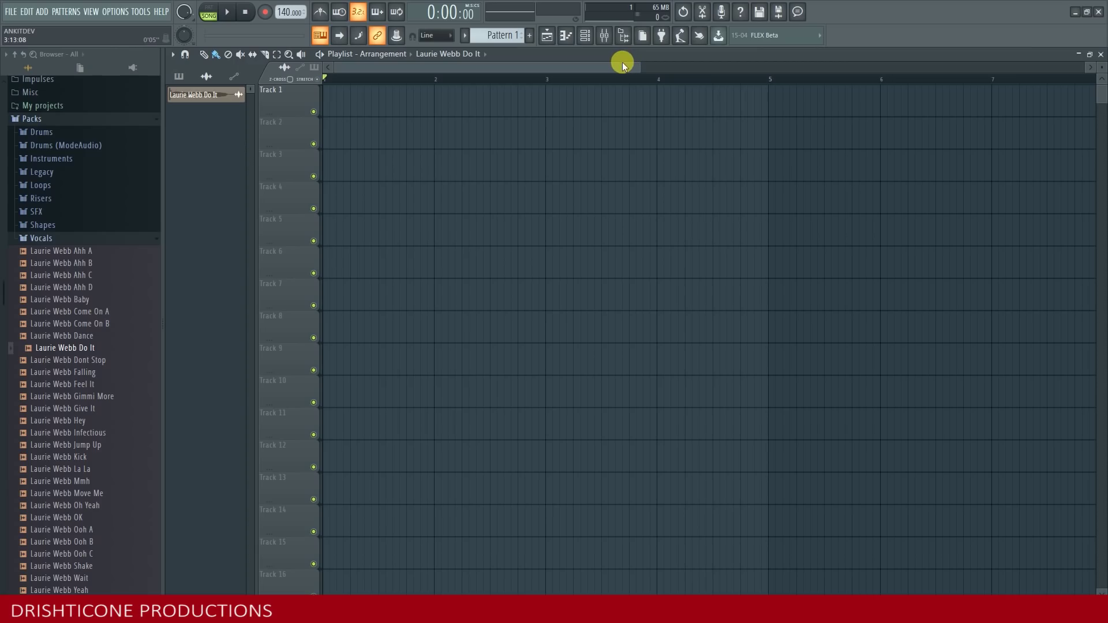
{"action": "left_click", "coordinate": [606, 34]}
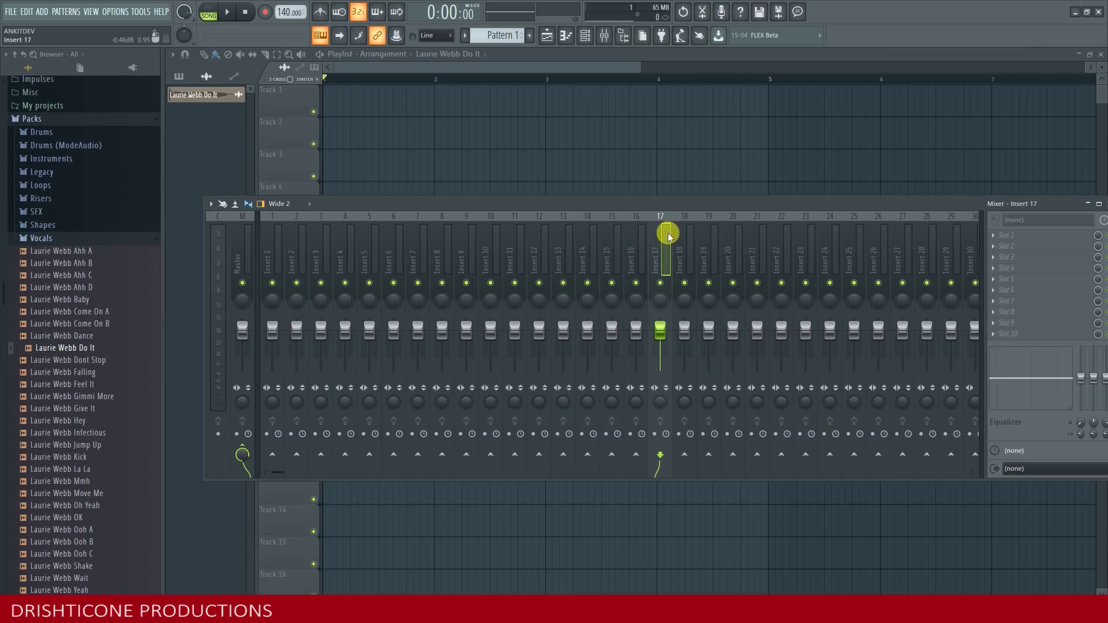
{"action": "left_click", "coordinate": [243, 452]}
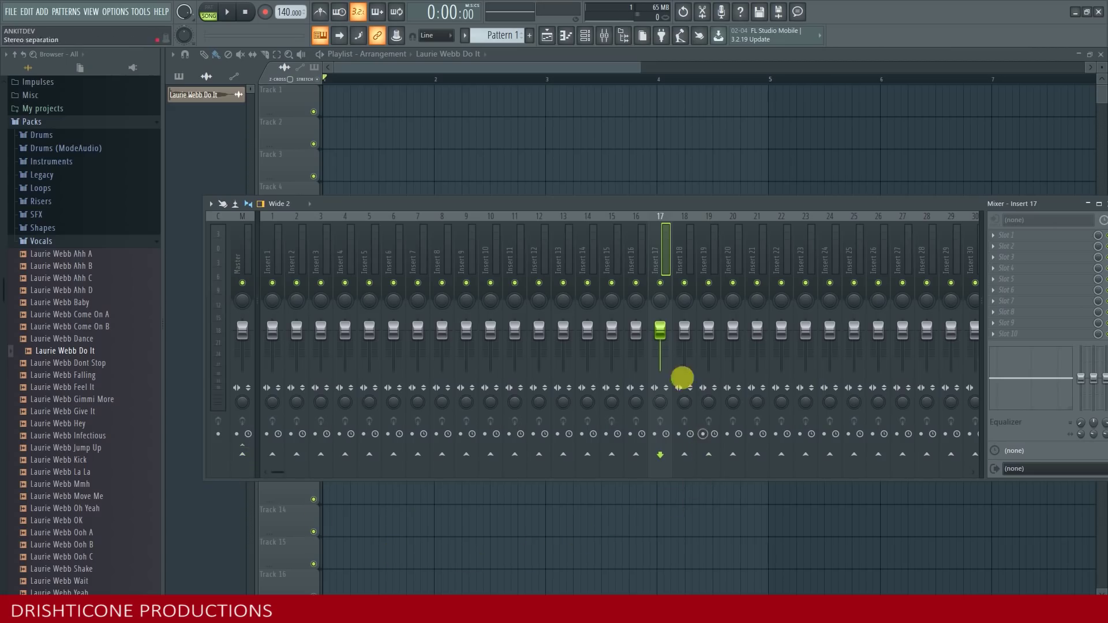
{"action": "left_click", "coordinate": [242, 454]}
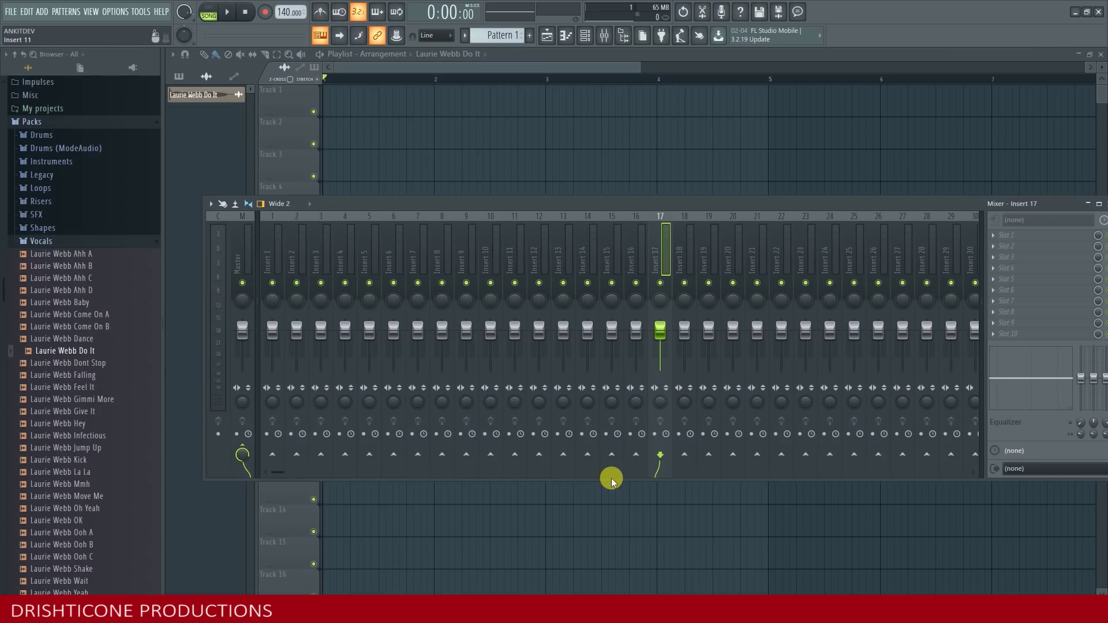
Step: Switch to Photos and show the comment images 7.png and 8.png
{"action": "mouse_move", "coordinate": [552, 612]}
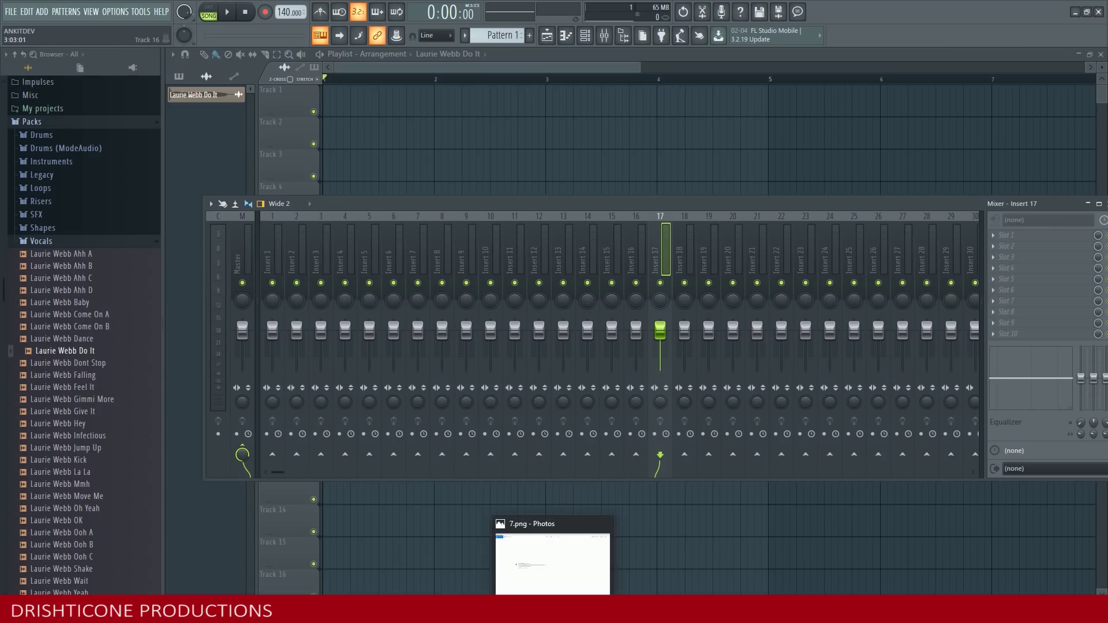
{"action": "left_click", "coordinate": [600, 578]}
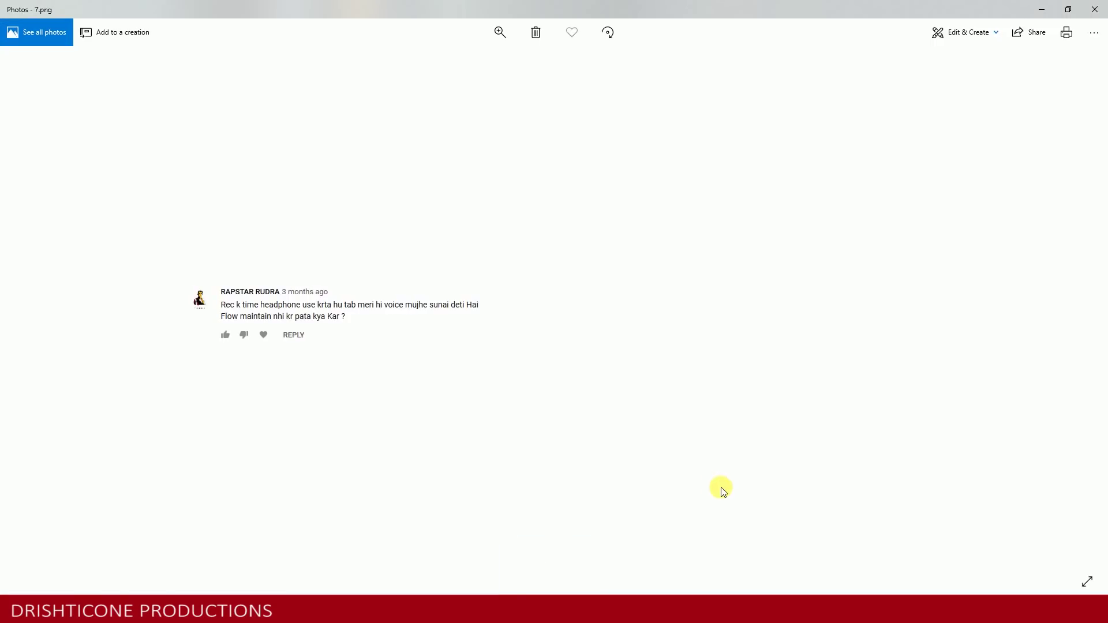
{"action": "key", "text": "Right"}
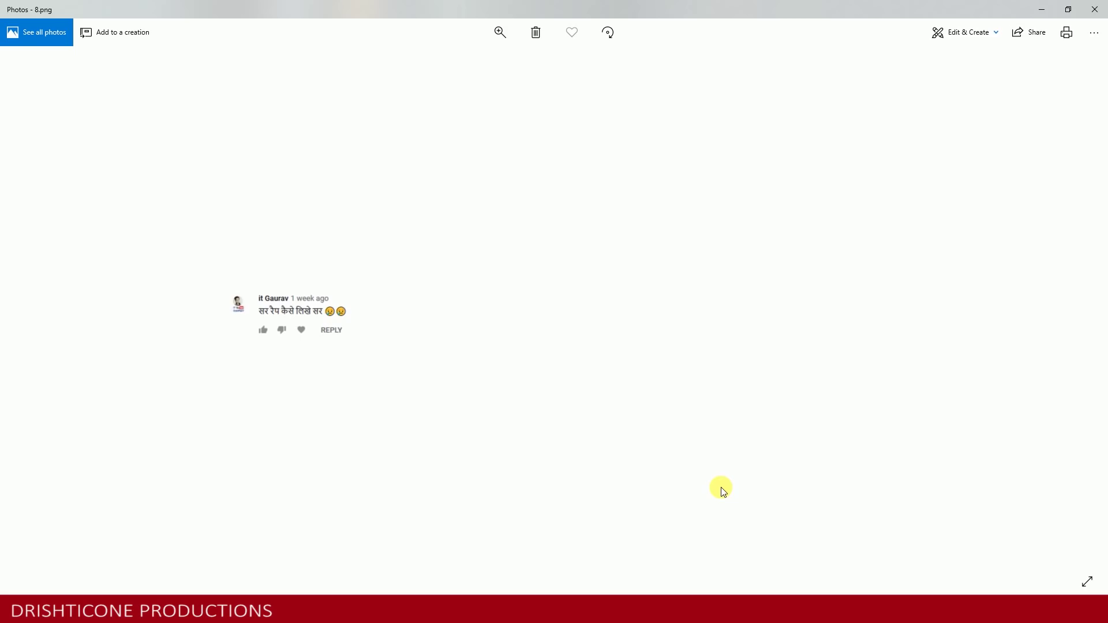
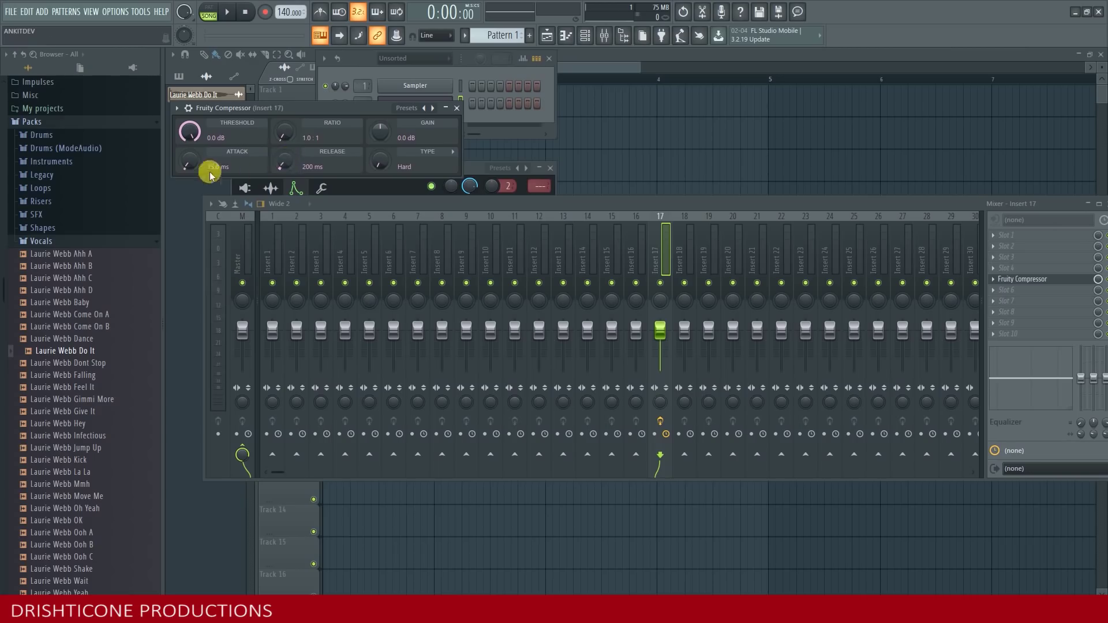
Step: Set the Fruity Compressor's attack on insert 17 to 51.6 ms, close it and bring up the 3x Osc channel settings
{"action": "mouse_move", "coordinate": [210, 175]}
{"action": "left_mouse_down"}
{"action": "mouse_move", "coordinate": [193, 164]}
{"action": "mouse_move", "coordinate": [212, 177]}
{"action": "left_mouse_up"}
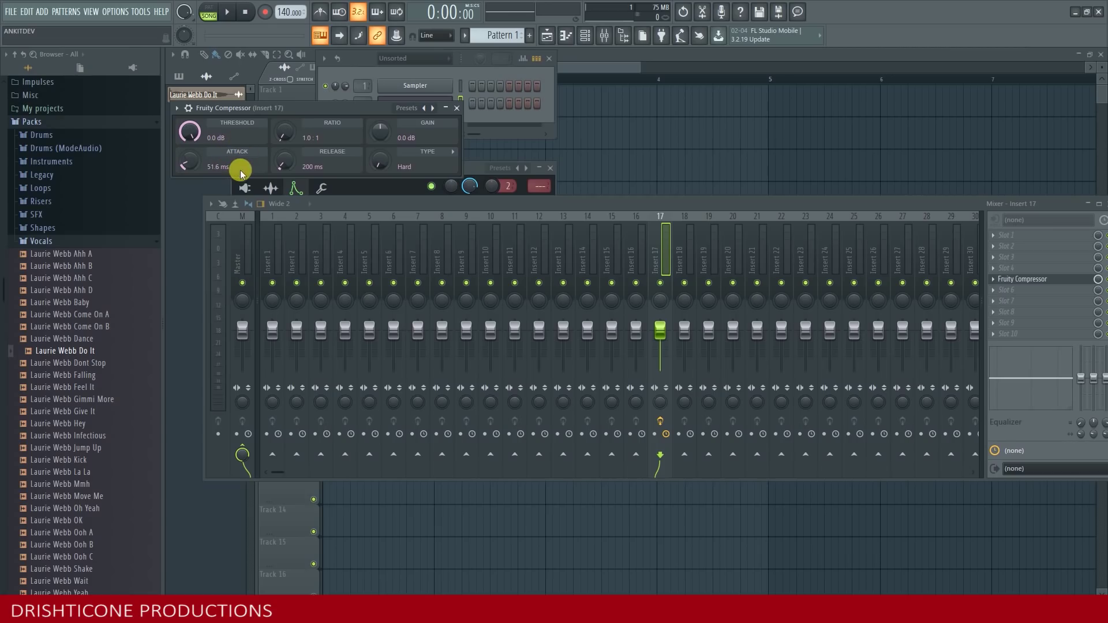
{"action": "left_click", "coordinate": [456, 109]}
{"action": "left_click", "coordinate": [437, 108]}
{"action": "left_click", "coordinate": [437, 108]}
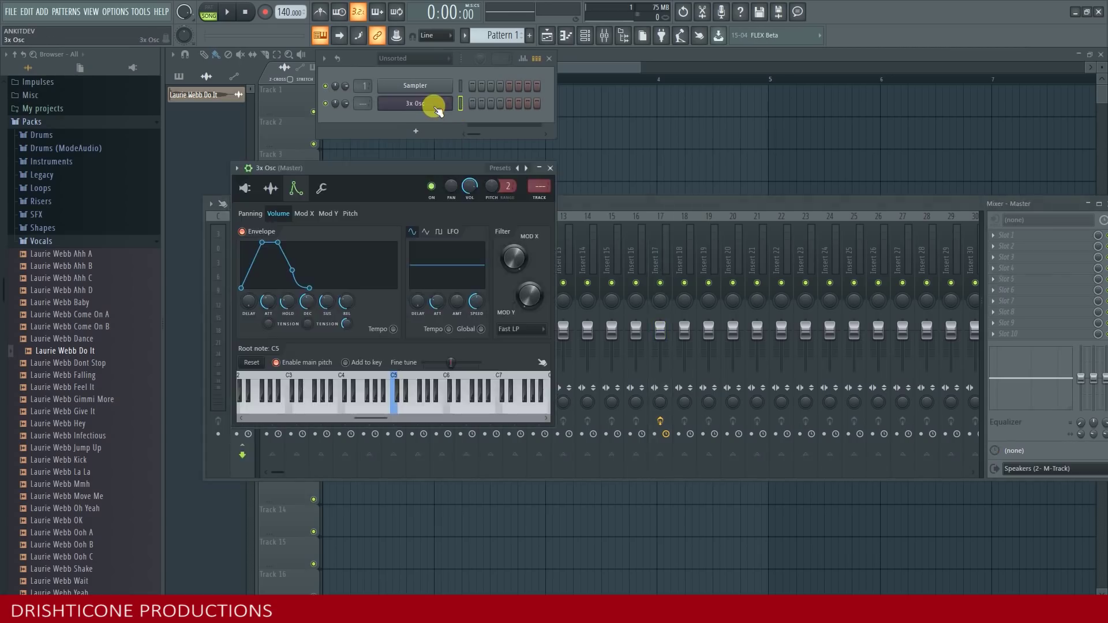
Step: Toggle the 3x Osc volume envelope off and on, lengthen its attack and audition the E4 note
{"action": "left_click", "coordinate": [243, 232]}
{"action": "left_click", "coordinate": [242, 232]}
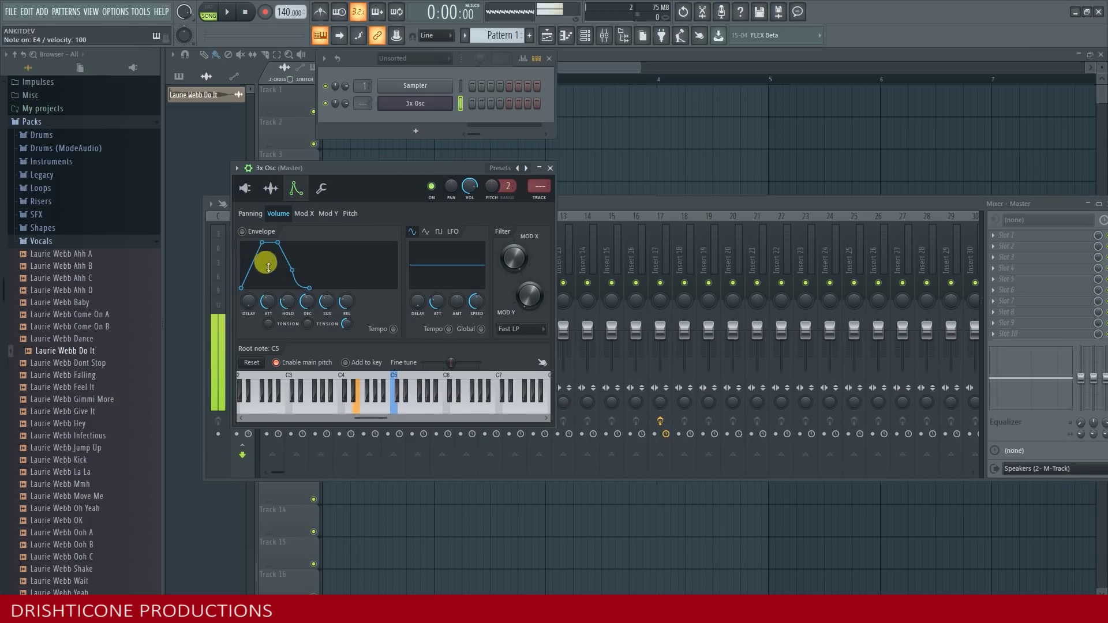
{"action": "left_click_drag", "start_coordinate": [268, 303], "coordinate": [268, 288]}
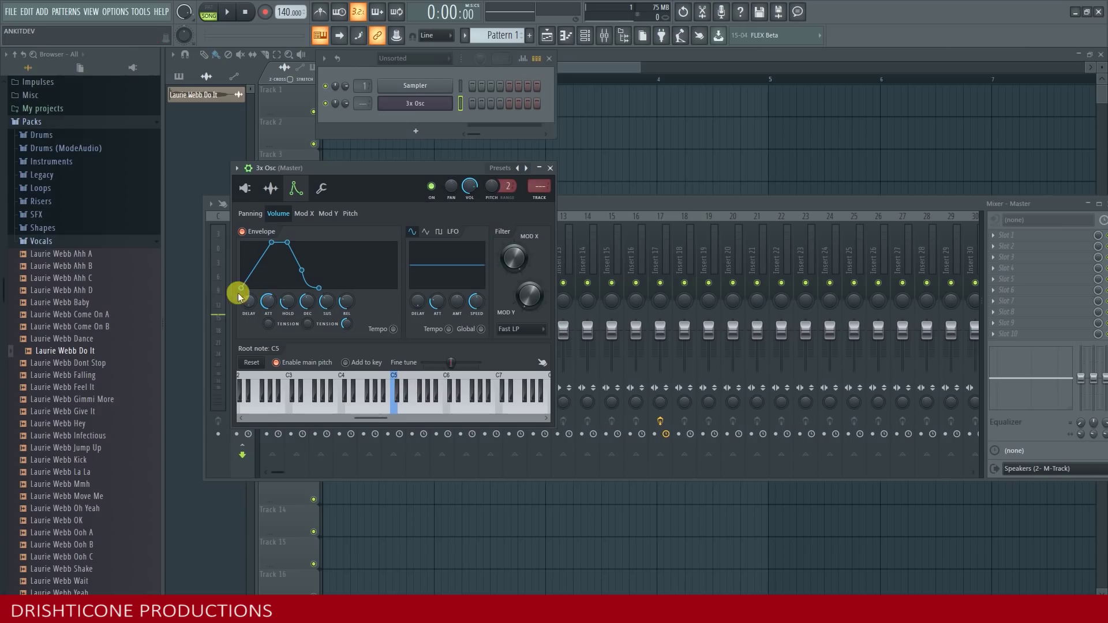
{"action": "key", "text": "c"}
{"action": "key", "text": "c"}
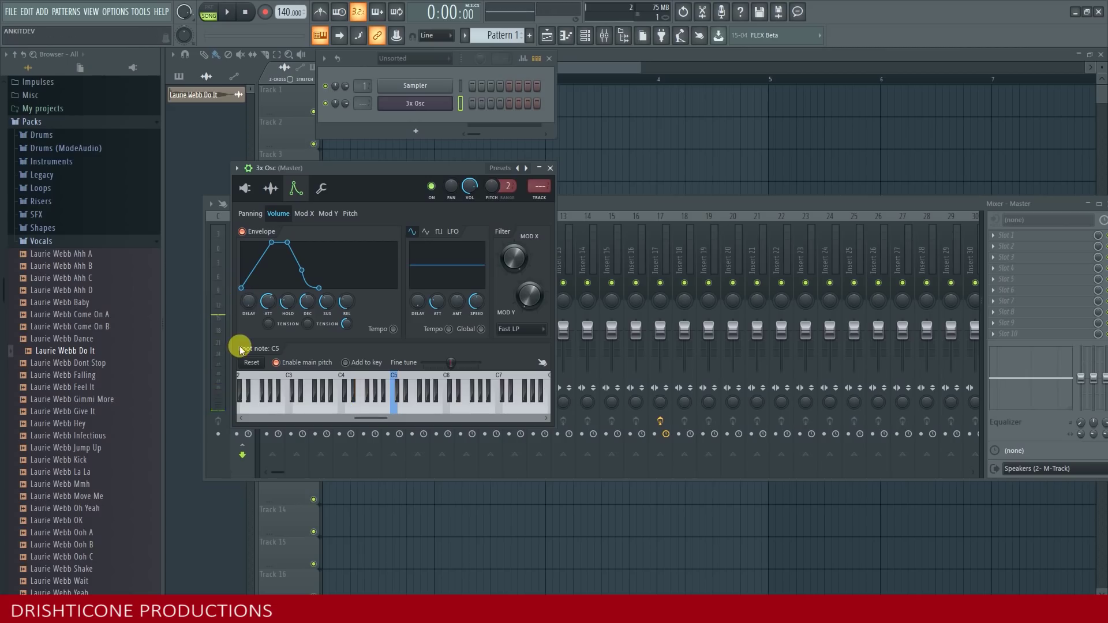
{"action": "key", "text": "c"}
Step: Shorten the attack of the 3x Osc volume envelope and audition the E4 note again
{"action": "left_click_drag", "start_coordinate": [268, 303], "coordinate": [266, 312]}
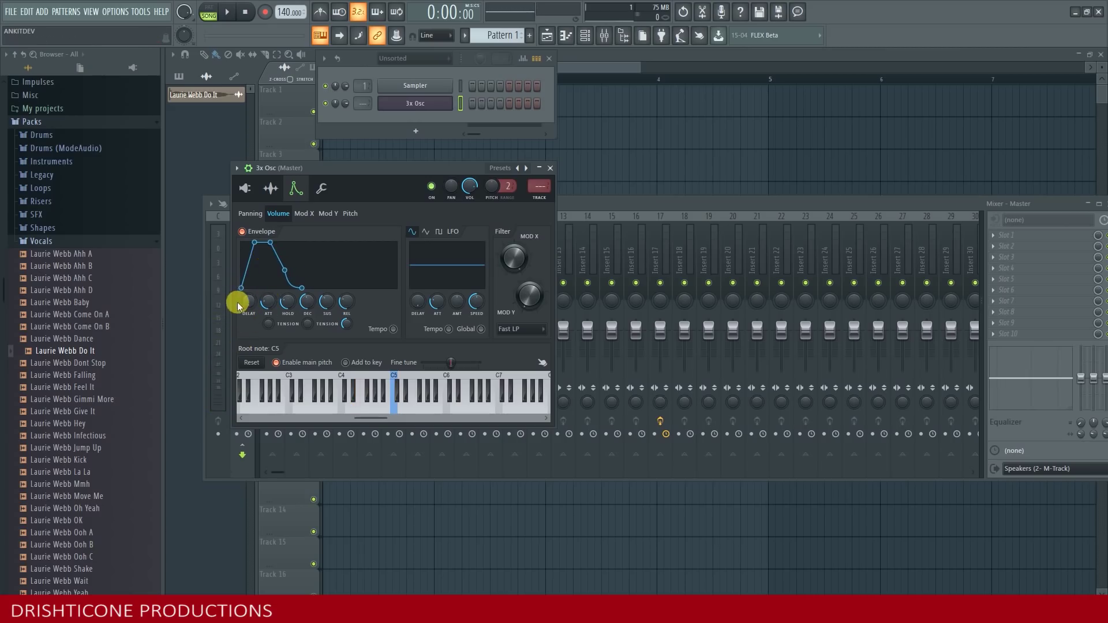
{"action": "key", "text": "c"}
{"action": "key", "text": "c"}
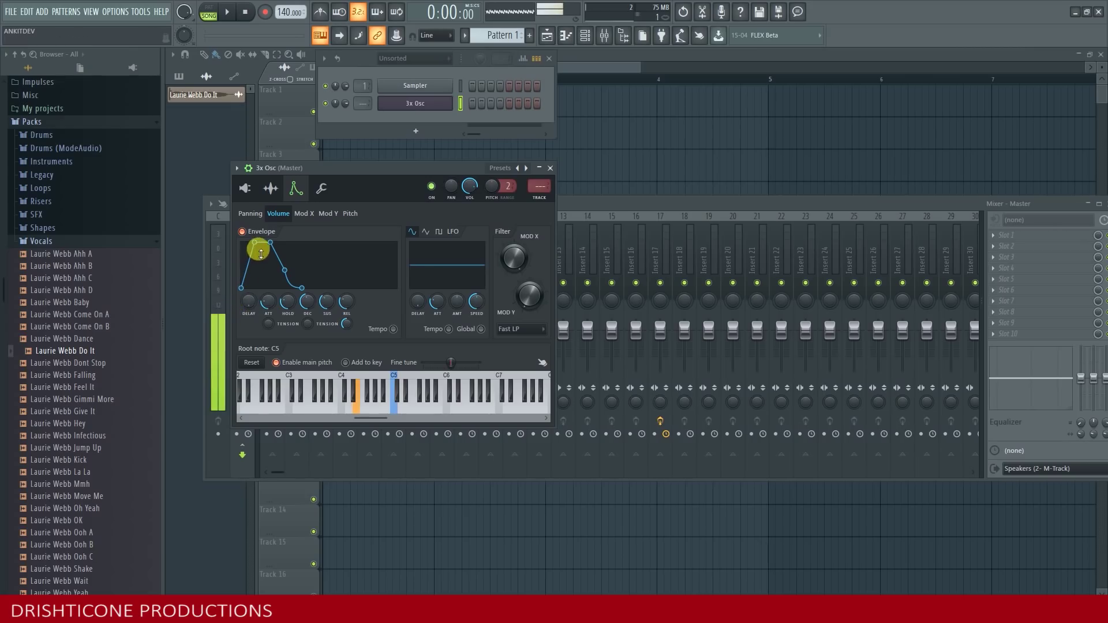
{"action": "key", "text": "c"}
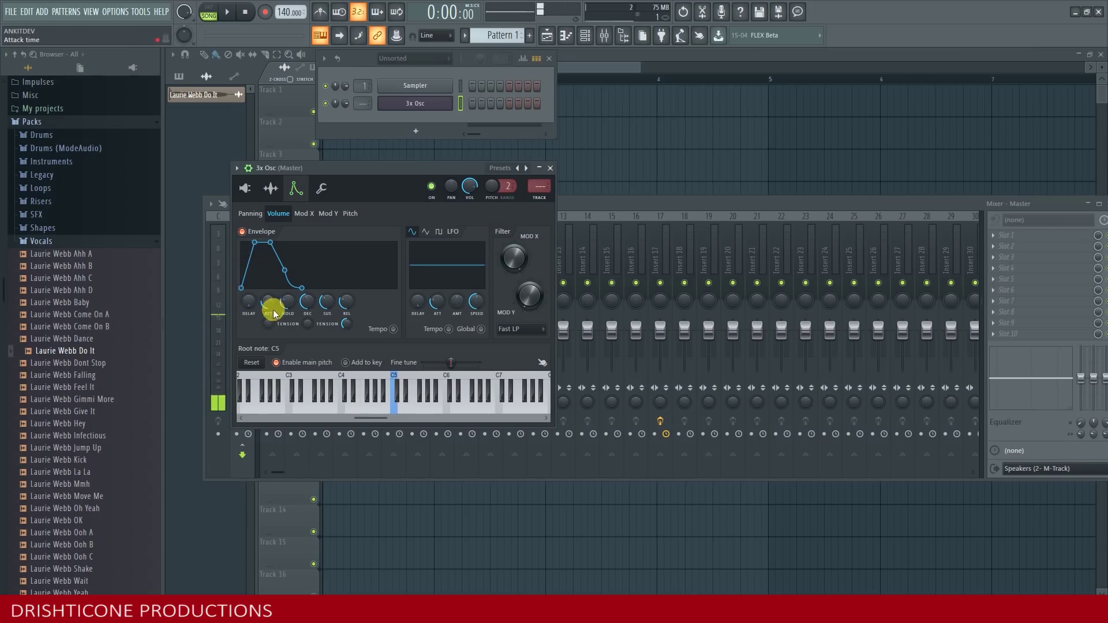
Step: Reduce the attack of the 3x Osc volume envelope to its minimum and play E4 repeatedly
{"action": "scroll", "coordinate": [270, 299], "scroll_direction": "down", "scroll_amount": 5}
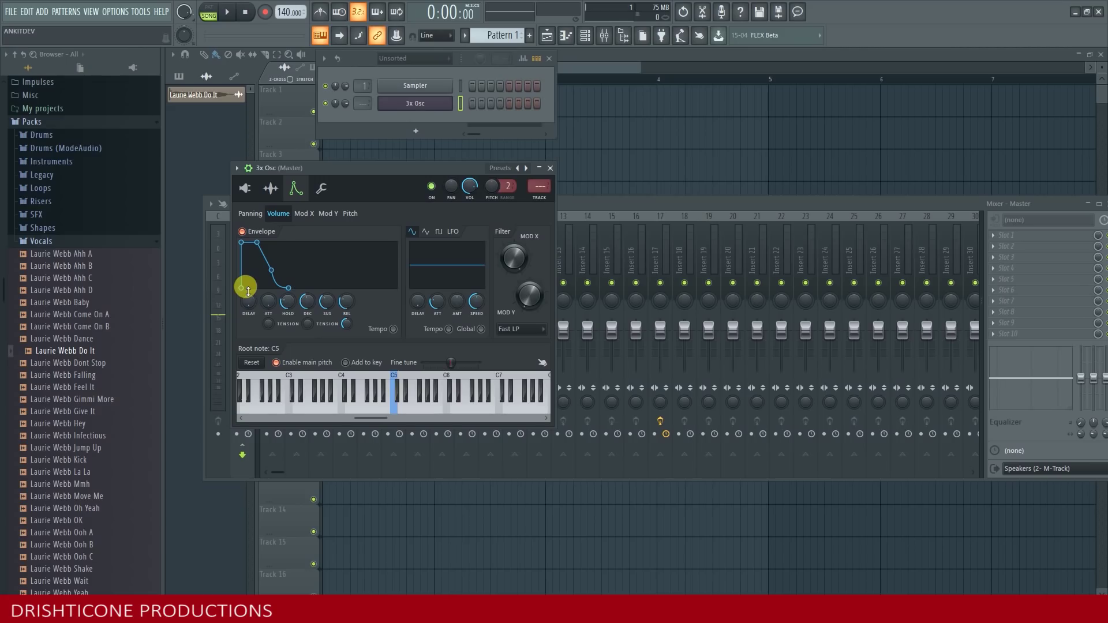
{"action": "key", "text": "c"}
{"action": "key", "text": "c"}
{"action": "key", "text": "c"}
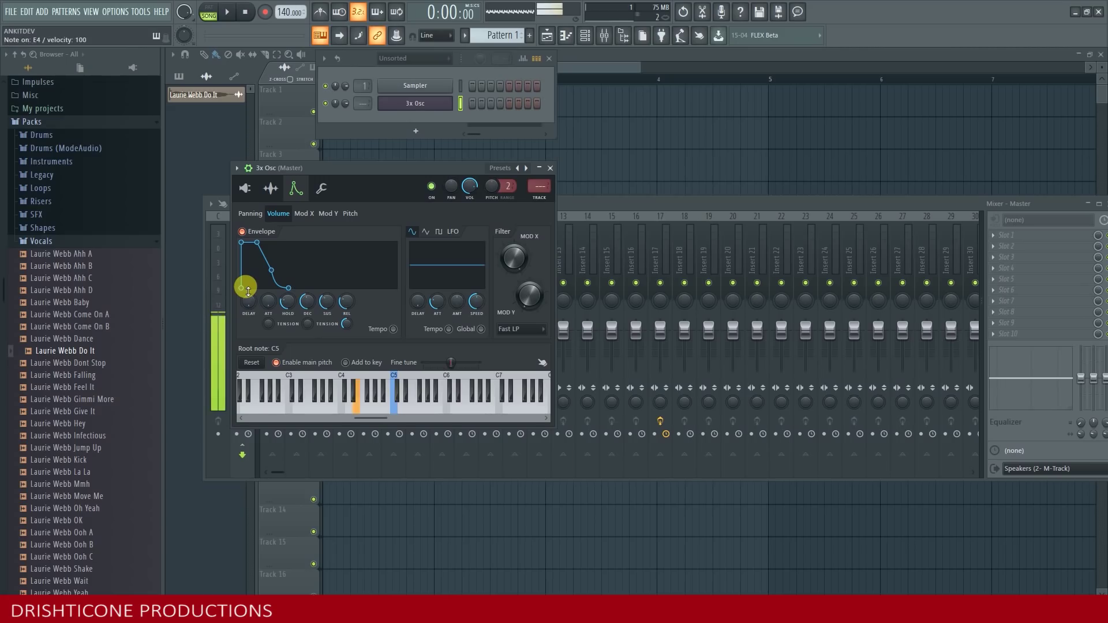
Step: Try a longer release on the 3x Osc volume envelope, reduce it to the minimum while auditioning notes, and close the channel settings
{"action": "left_click_drag", "start_coordinate": [348, 302], "coordinate": [346, 302]}
{"action": "key", "text": "c"}
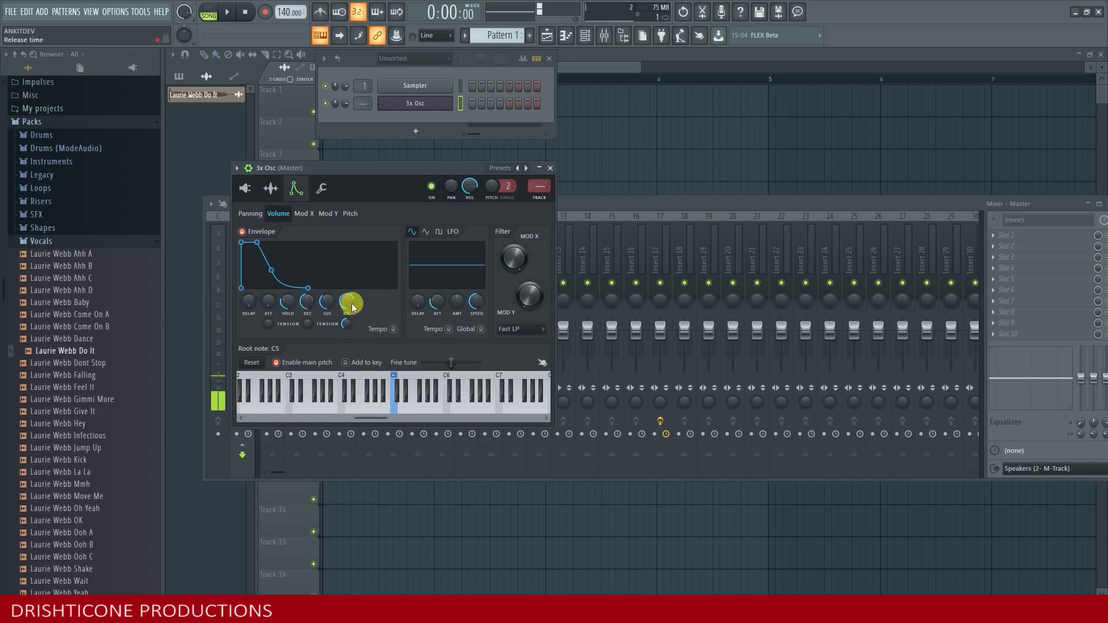
{"action": "left_click_drag", "start_coordinate": [348, 302], "coordinate": [348, 309]}
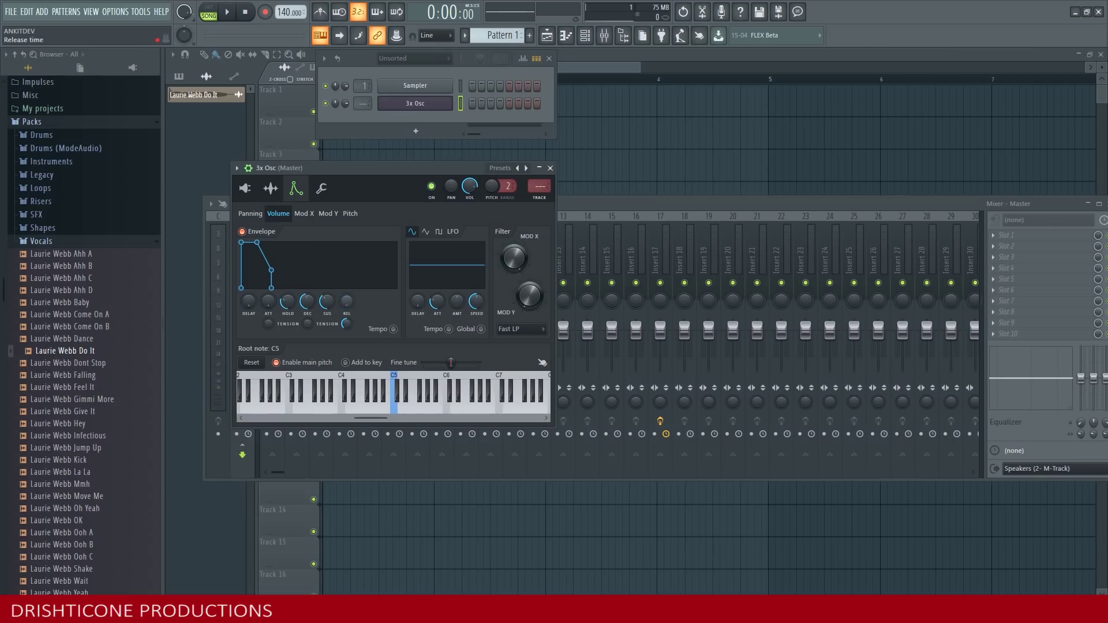
{"action": "key", "text": "x"}
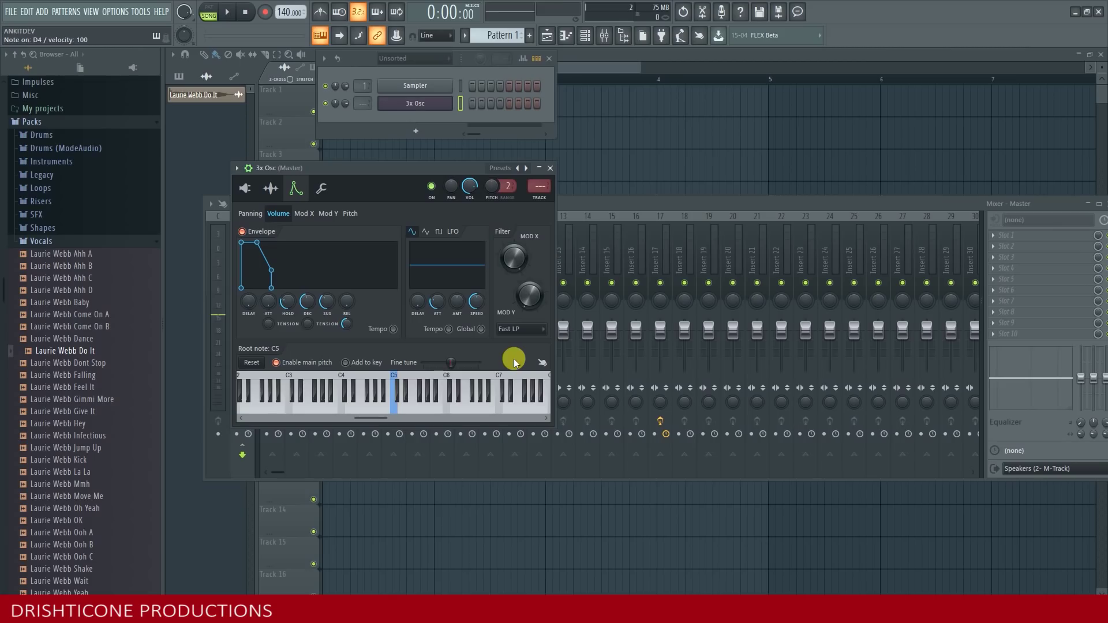
{"action": "key", "text": "x"}
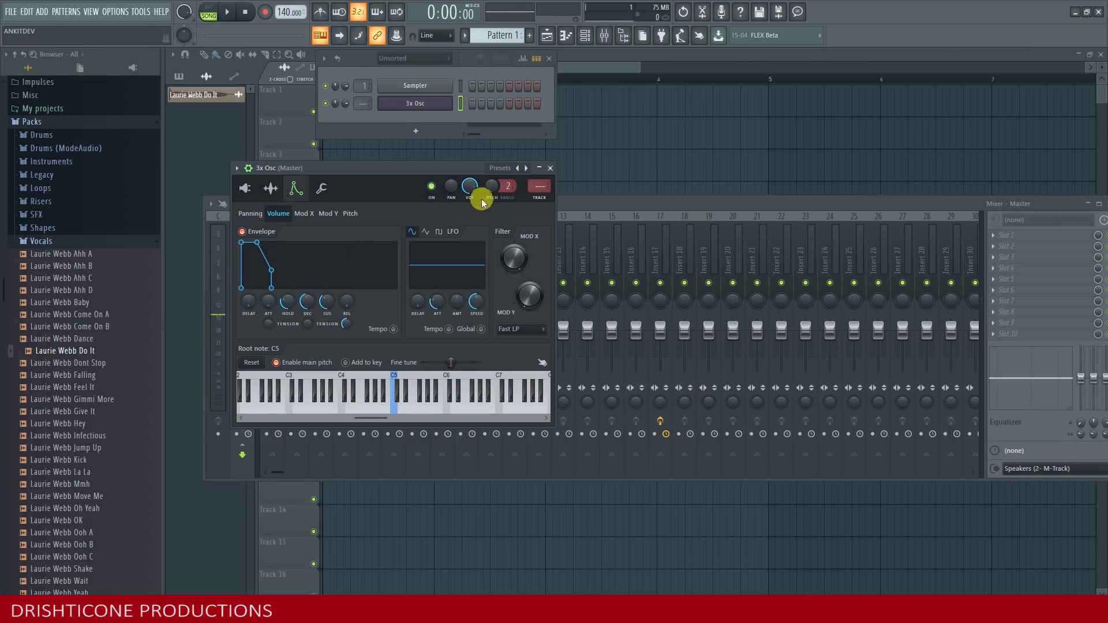
{"action": "left_click", "coordinate": [550, 168]}
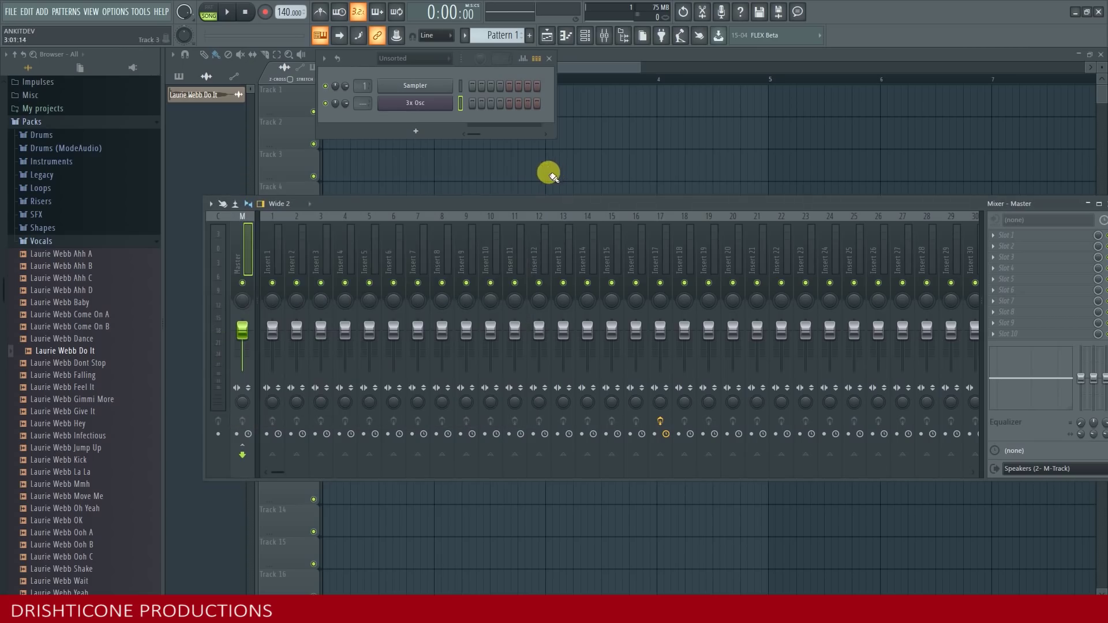
Step: Add a GMS synth channel to the channel rack, show its attack and release controls, and close its window
{"action": "left_click", "coordinate": [425, 124]}
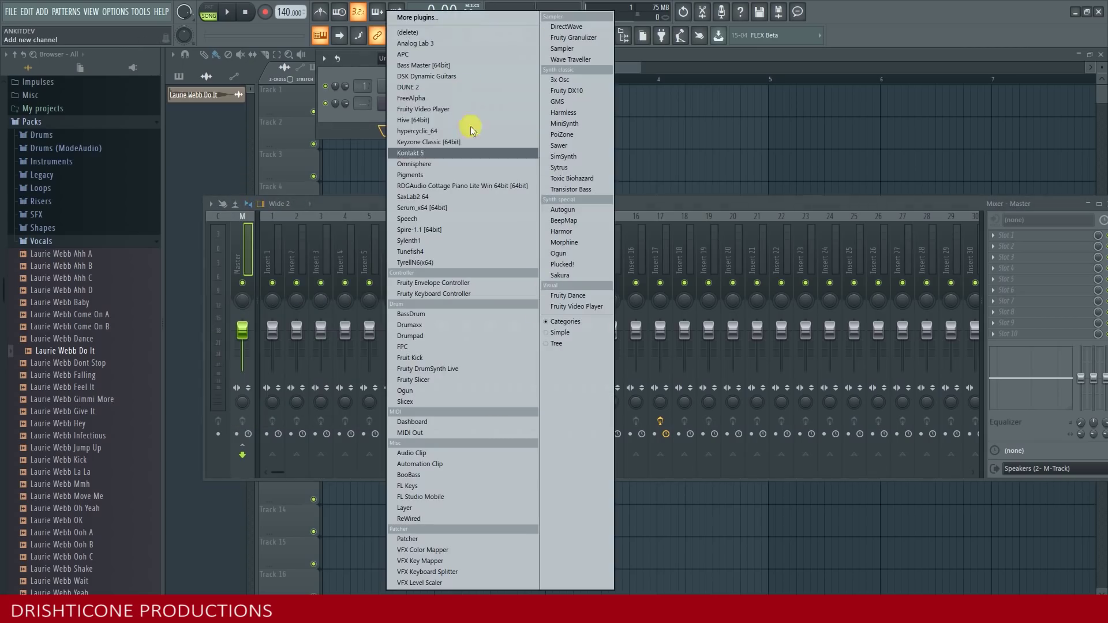
{"action": "left_click", "coordinate": [576, 102]}
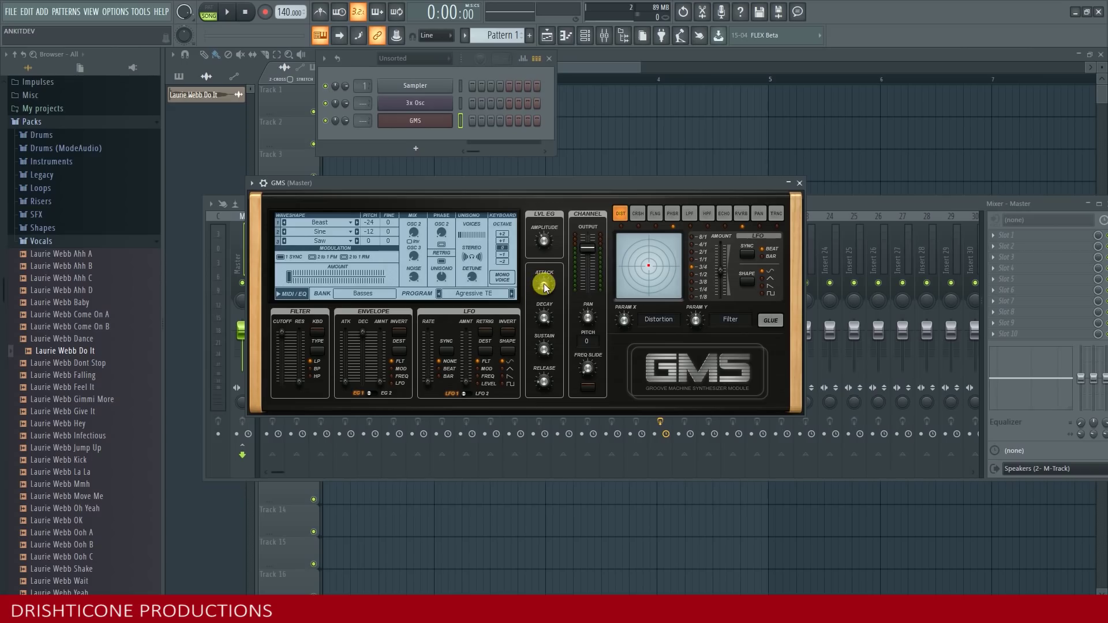
{"action": "left_click", "coordinate": [800, 183]}
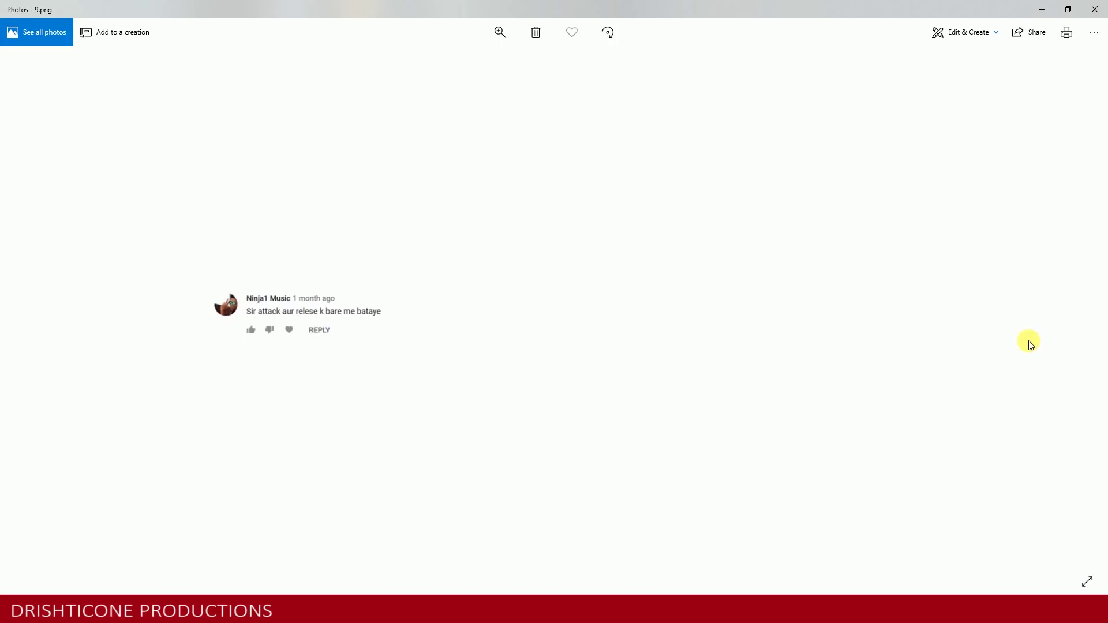
Step: Show the comment image 10.png in Photos and switch back to FL Studio
{"action": "key", "text": "Right"}
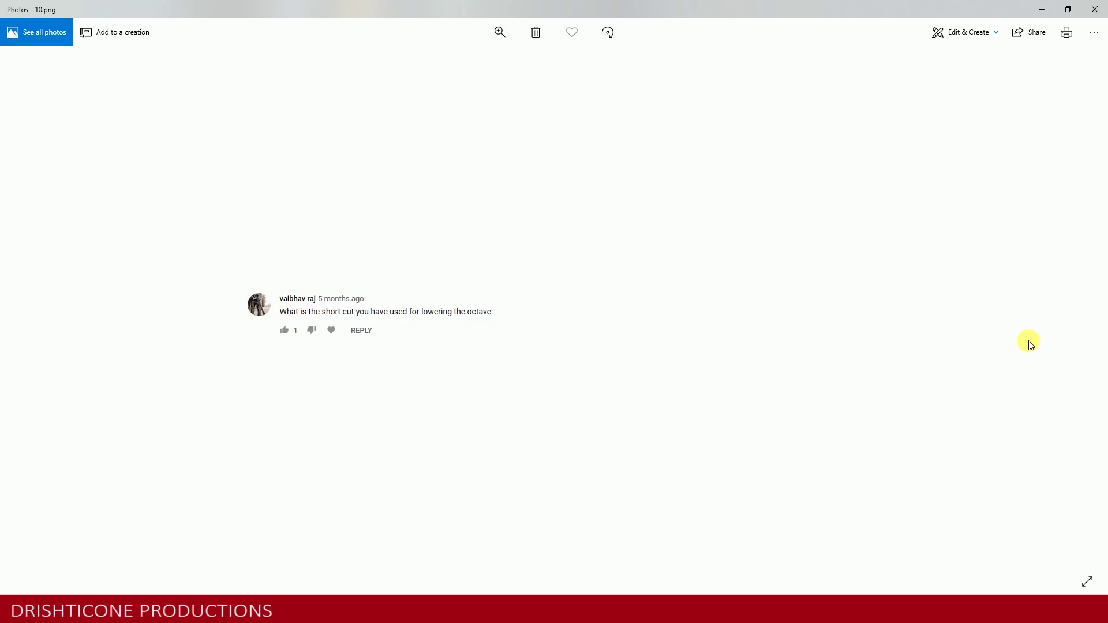
{"action": "left_click", "coordinate": [493, 606]}
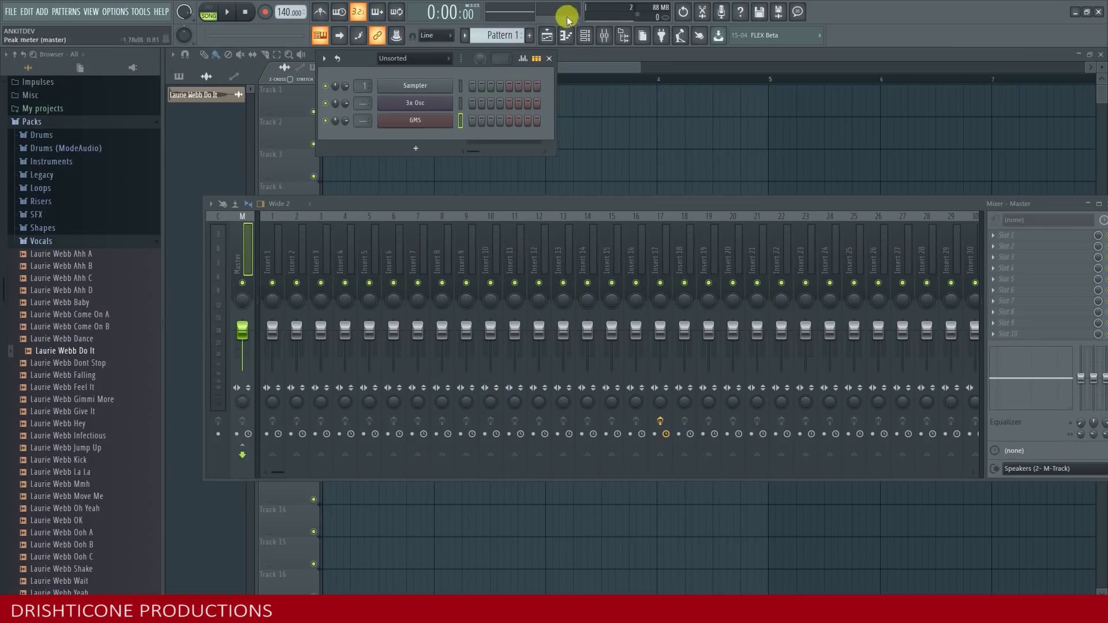
Step: Open the GMS channel's piano roll and draw a one-bar chord of G7, A#7 and D8 in bar 1
{"action": "right_click", "coordinate": [424, 120]}
{"action": "left_click", "coordinate": [471, 120]}
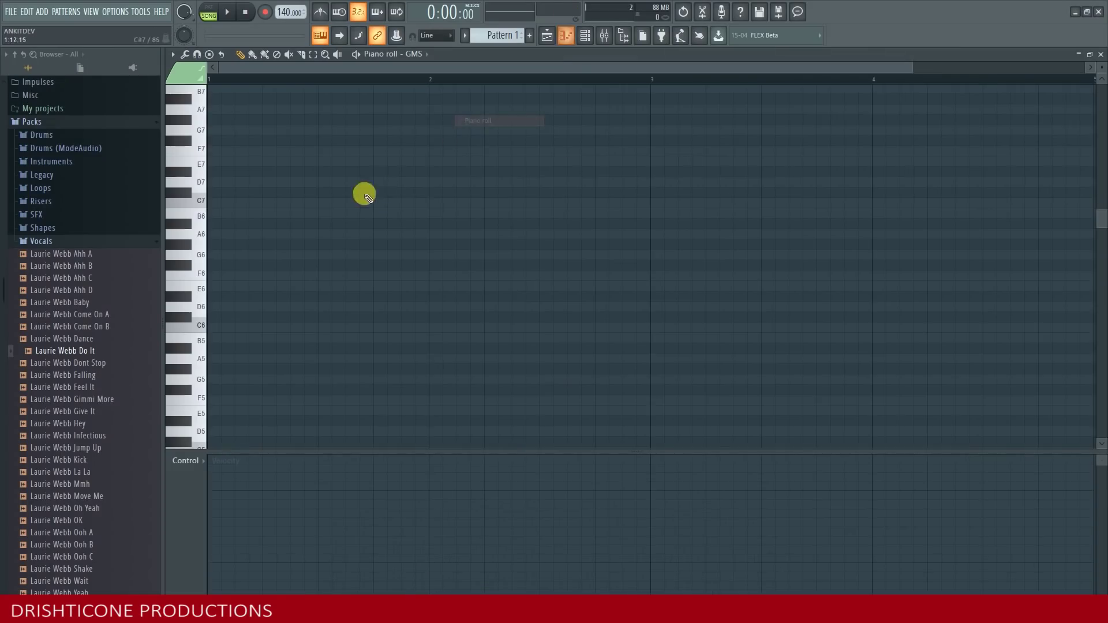
{"action": "left_click", "coordinate": [215, 129]}
{"action": "scroll", "coordinate": [203, 222], "scroll_direction": "up", "scroll_amount": 2}
{"action": "left_click_drag", "start_coordinate": [233, 192], "coordinate": [426, 193]}
{"action": "scroll", "coordinate": [277, 218], "scroll_direction": "up", "scroll_amount": 1}
{"action": "left_click_drag", "start_coordinate": [225, 190], "coordinate": [193, 205]}
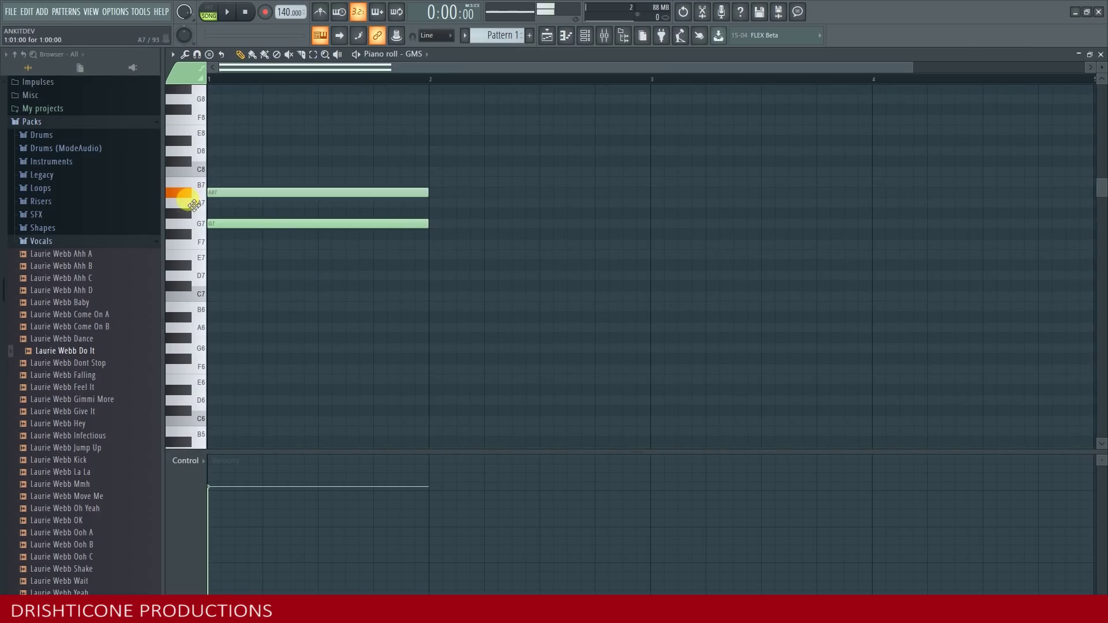
{"action": "left_click_drag", "start_coordinate": [254, 151], "coordinate": [228, 141]}
{"action": "mouse_move", "coordinate": [396, 138]}
{"action": "left_mouse_down"}
{"action": "mouse_move", "coordinate": [400, 166]}
{"action": "mouse_move", "coordinate": [399, 155]}
{"action": "left_mouse_up"}
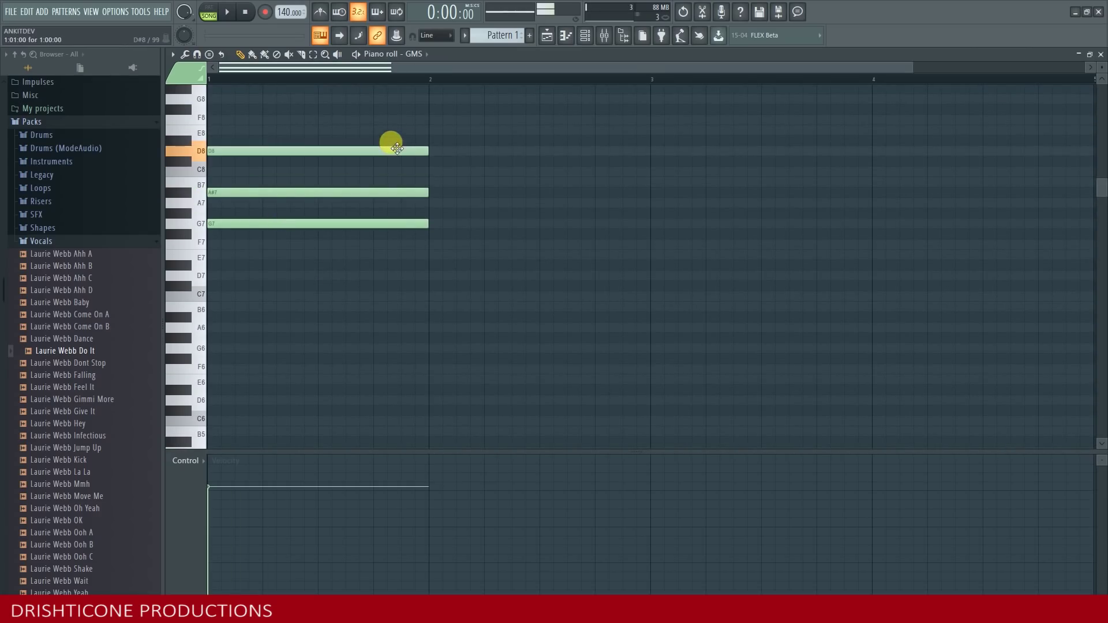
Step: Switch playback to pattern mode and add a one-bar chord of F7, A7 and C8 in bar 2
{"action": "left_click", "coordinate": [219, 11]}
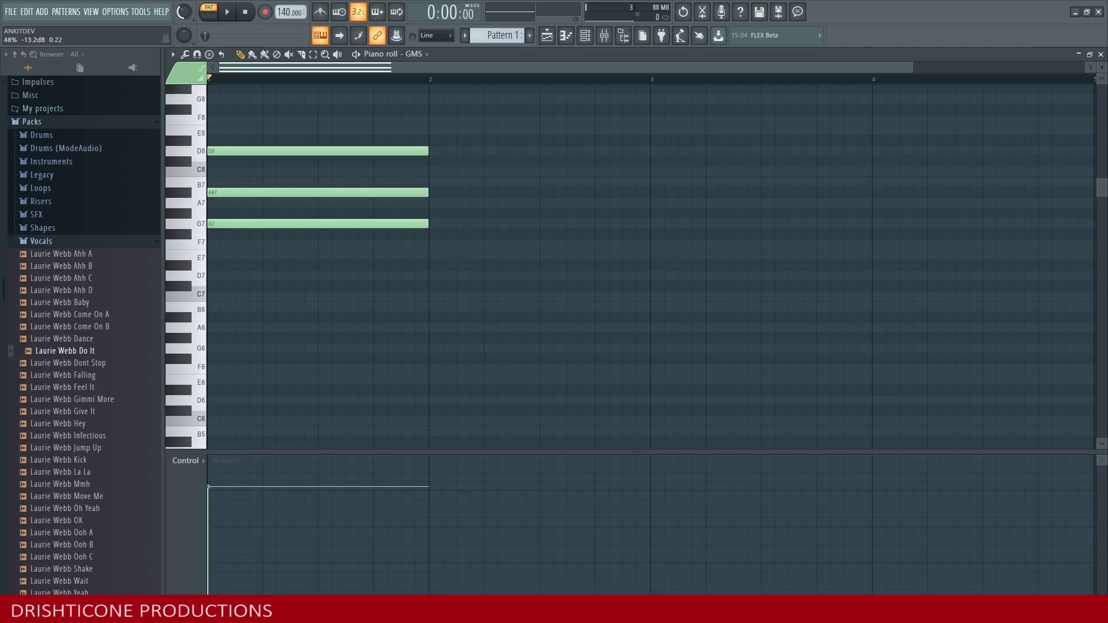
{"action": "key", "text": "space"}
{"action": "left_click", "coordinate": [435, 245]}
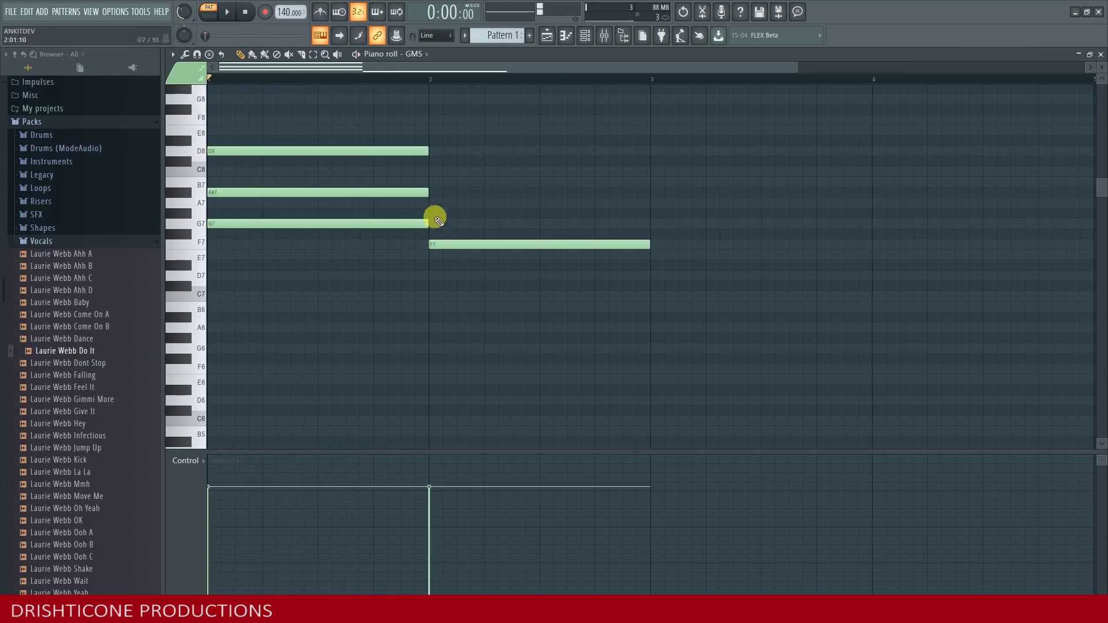
{"action": "left_click", "coordinate": [432, 202]}
{"action": "left_click", "coordinate": [432, 171]}
{"action": "scroll", "coordinate": [434, 80], "scroll_direction": "down", "scroll_amount": 2}
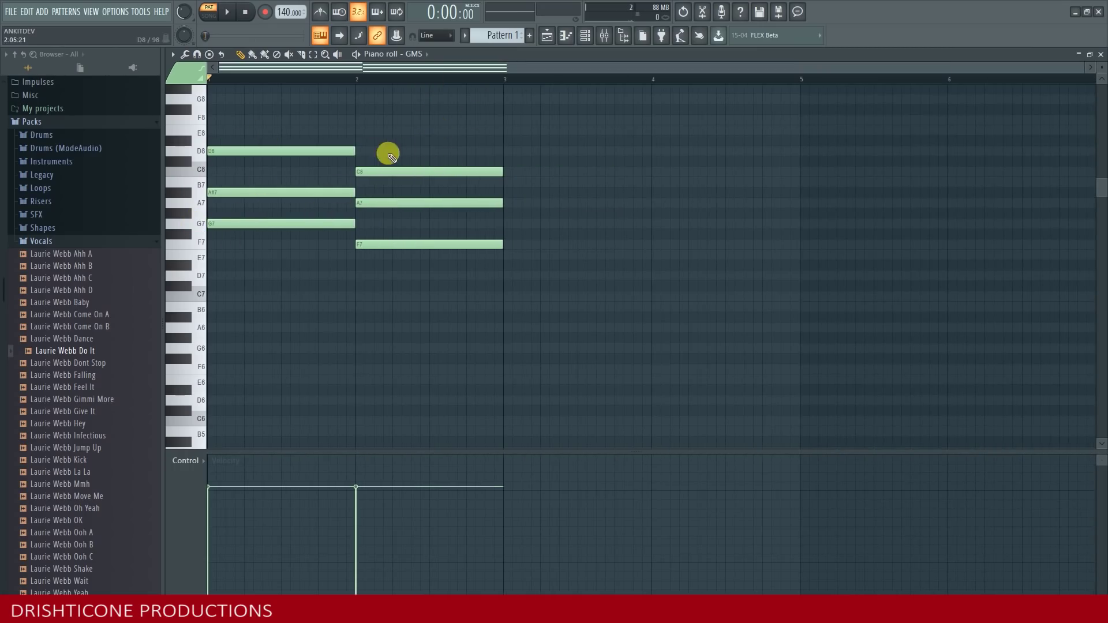
Step: Select all notes of both chords and transpose them two octaves down and back up to their original pitch
{"action": "left_click_drag", "start_coordinate": [455, 116], "coordinate": [334, 277]}
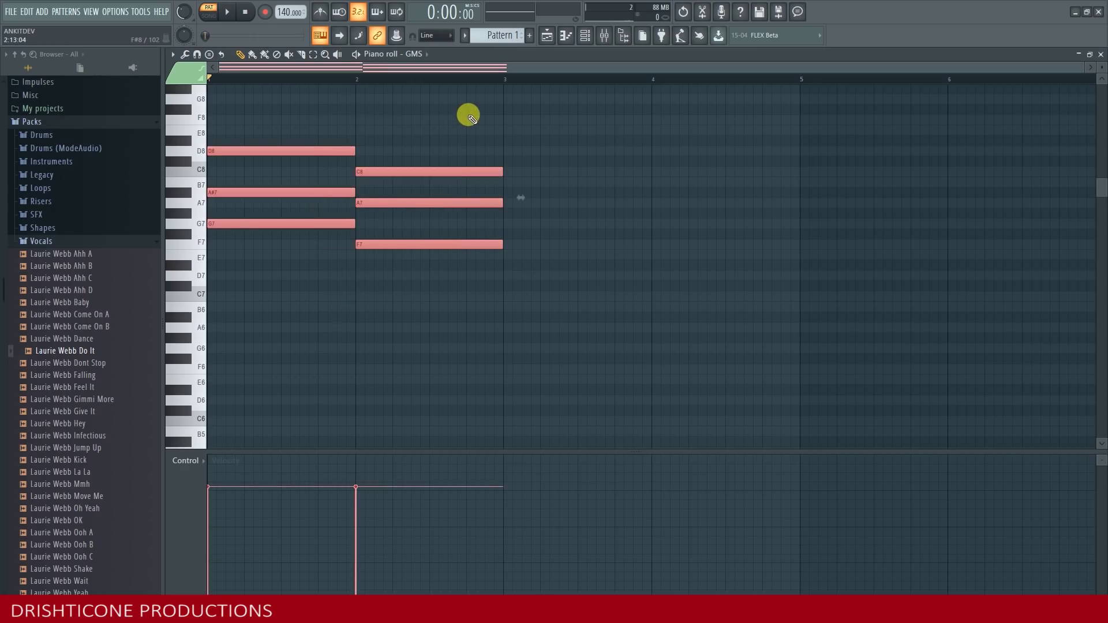
{"action": "left_click_drag", "start_coordinate": [450, 104], "coordinate": [258, 300]}
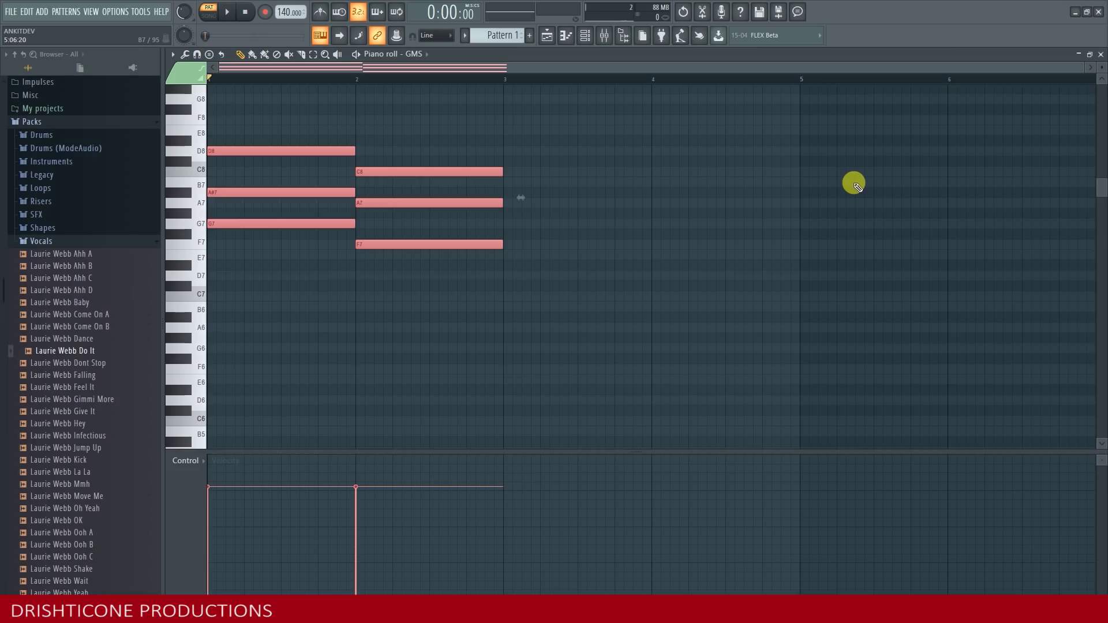
{"action": "key", "text": "ctrl+Down"}
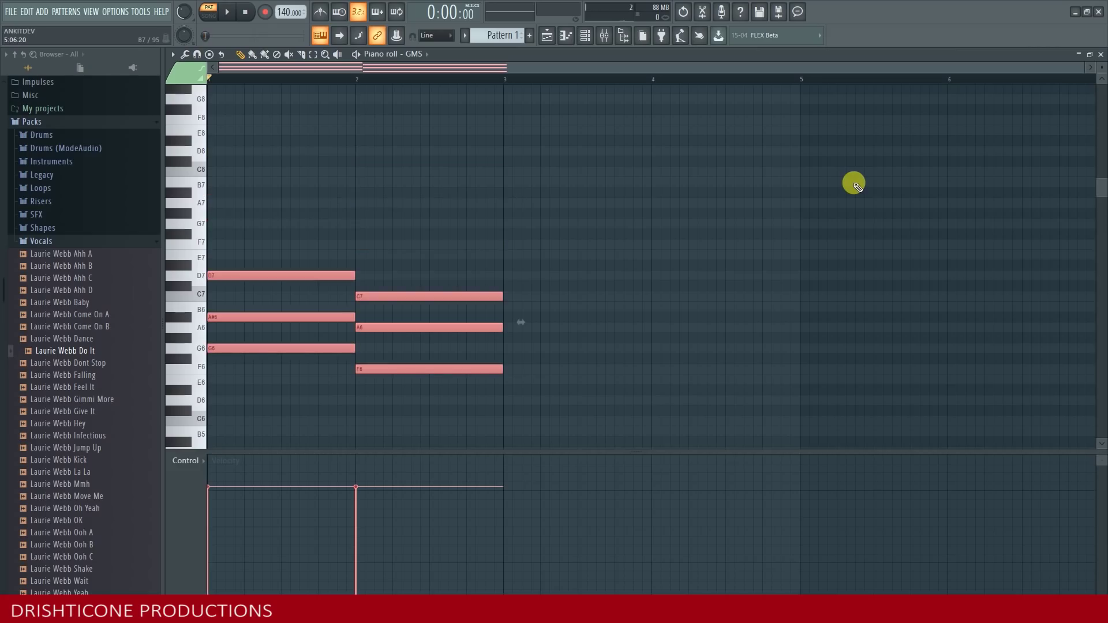
{"action": "key", "text": "ctrl+Down"}
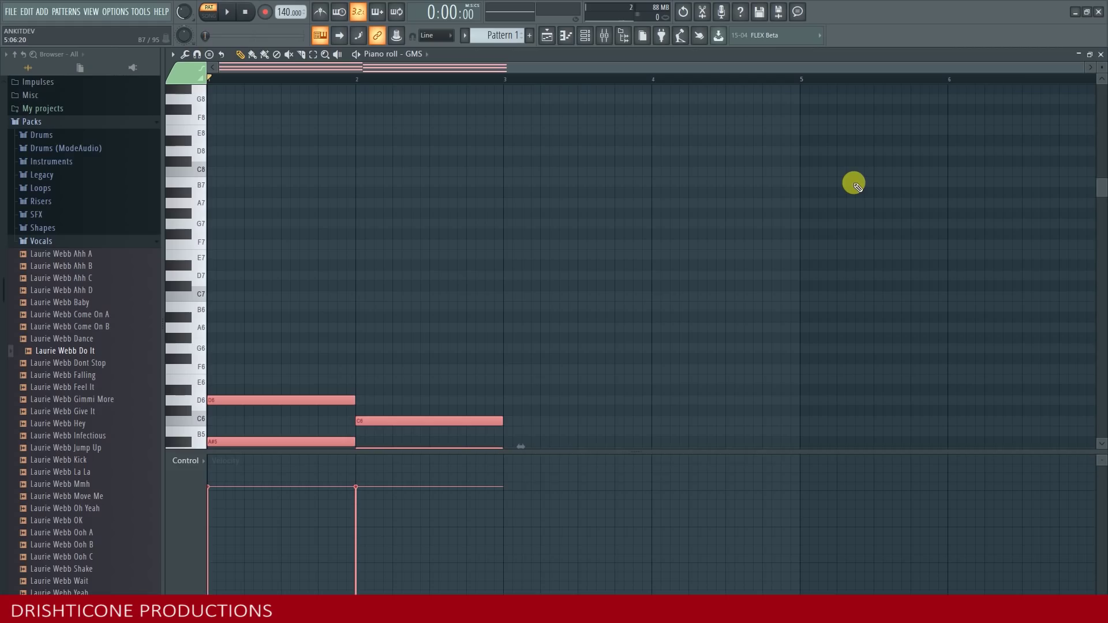
{"action": "key", "text": "ctrl+Up"}
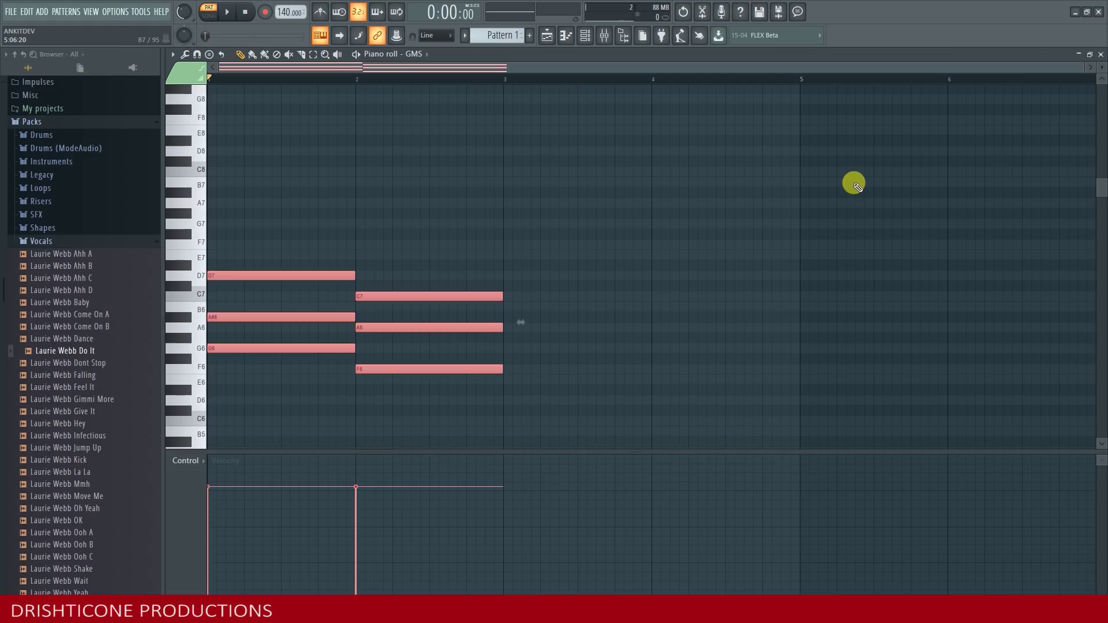
{"action": "key", "text": "ctrl+Up"}
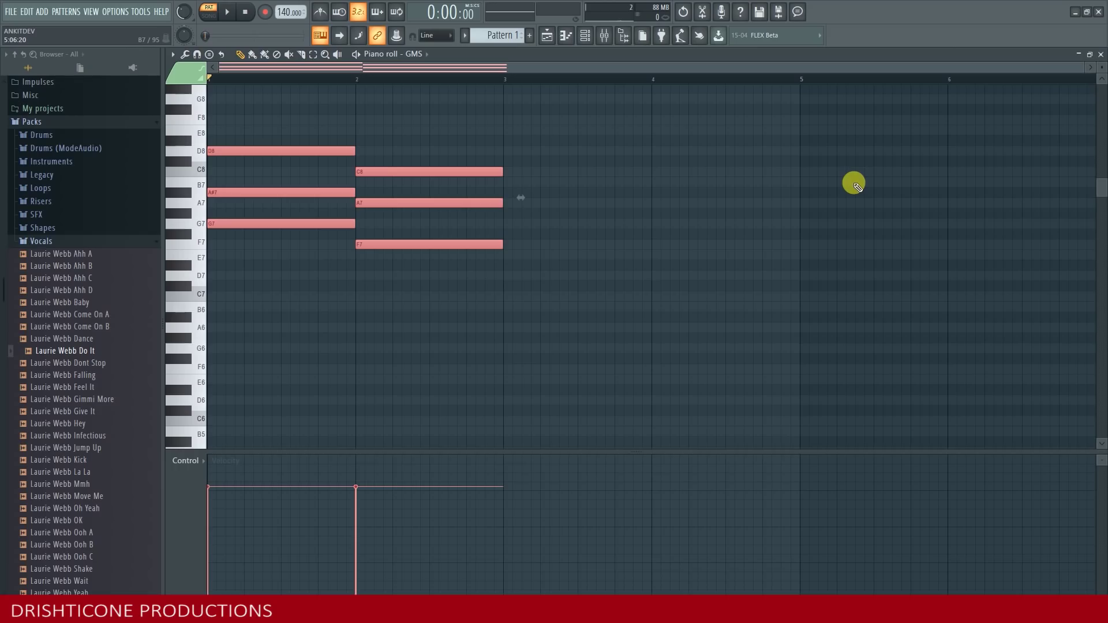
Step: Transpose the selected chords up and down in semitone steps, ending four semitones lower with A#7 as the first chord's highest note
{"action": "key", "text": "shift+Down"}
{"action": "key", "text": "shift+Down"}
{"action": "key", "text": "shift+Down"}
{"action": "key", "text": "shift+Down"}
{"action": "key", "text": "shift+Up"}
{"action": "key", "text": "shift+Up"}
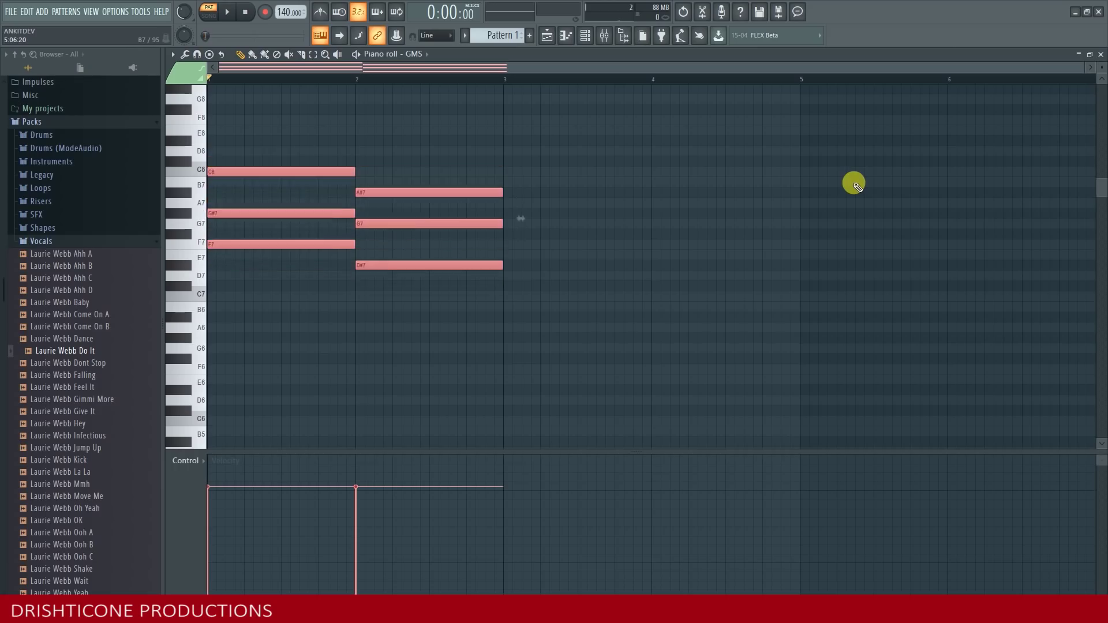
{"action": "key", "text": "shift+Up"}
{"action": "key", "text": "shift+Up"}
{"action": "key", "text": "shift+Down"}
{"action": "key", "text": "shift+Down"}
{"action": "key", "text": "shift+Down"}
{"action": "key", "text": "shift+Down"}
{"action": "key", "text": "shift+Down"}
{"action": "key", "text": "shift+Down"}
{"action": "key", "text": "shift+Down"}
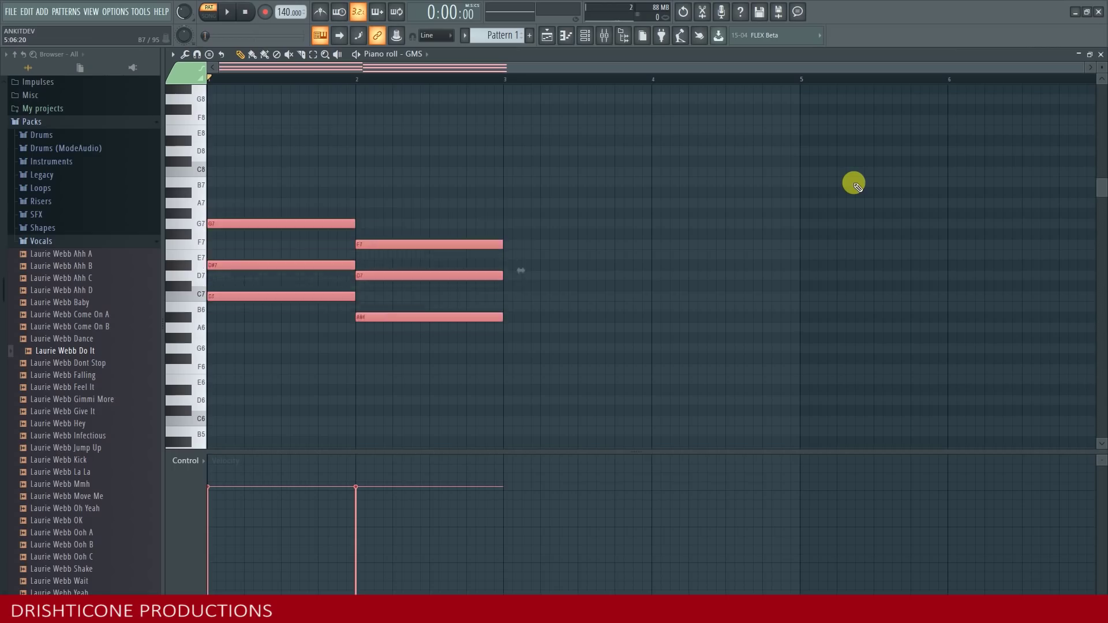
{"action": "key", "text": "shift+Up"}
{"action": "key", "text": "shift+Up"}
{"action": "key", "text": "shift+Up"}
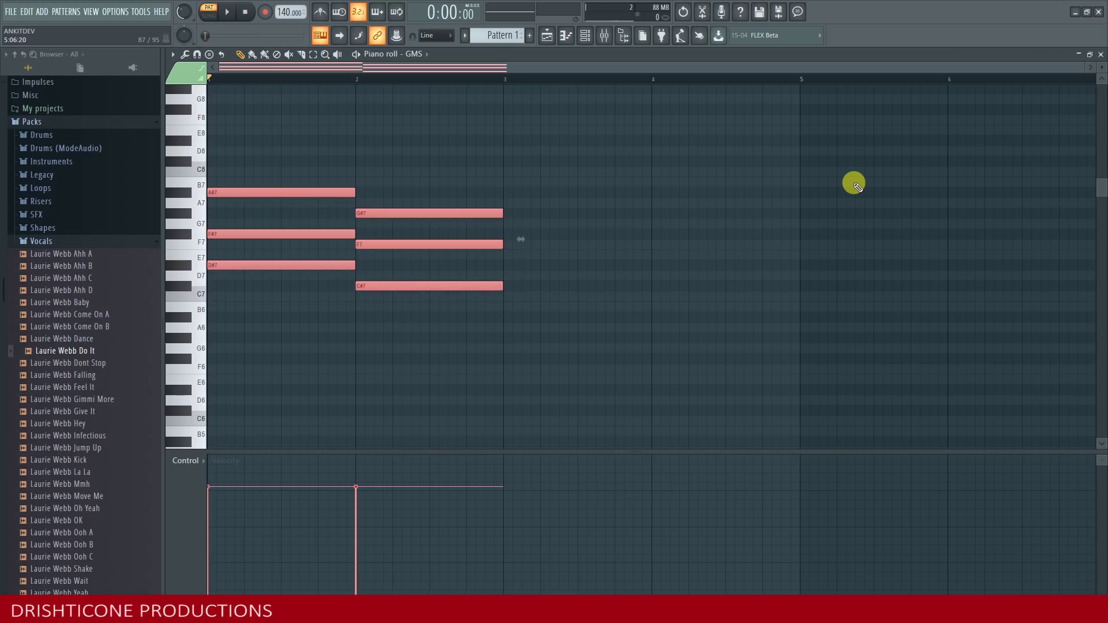
Step: Transpose the selected chords one octave down and back up three times
{"action": "key", "text": "ctrl+Down"}
{"action": "key", "text": "ctrl+Up"}
{"action": "key", "text": "ctrl+Down"}
{"action": "key", "text": "ctrl+Up"}
{"action": "key", "text": "ctrl+Down"}
{"action": "key", "text": "ctrl+Up"}
Step: Show the comment image 10.png in Photos and switch to Firefox
{"action": "left_click", "coordinate": [520, 611]}
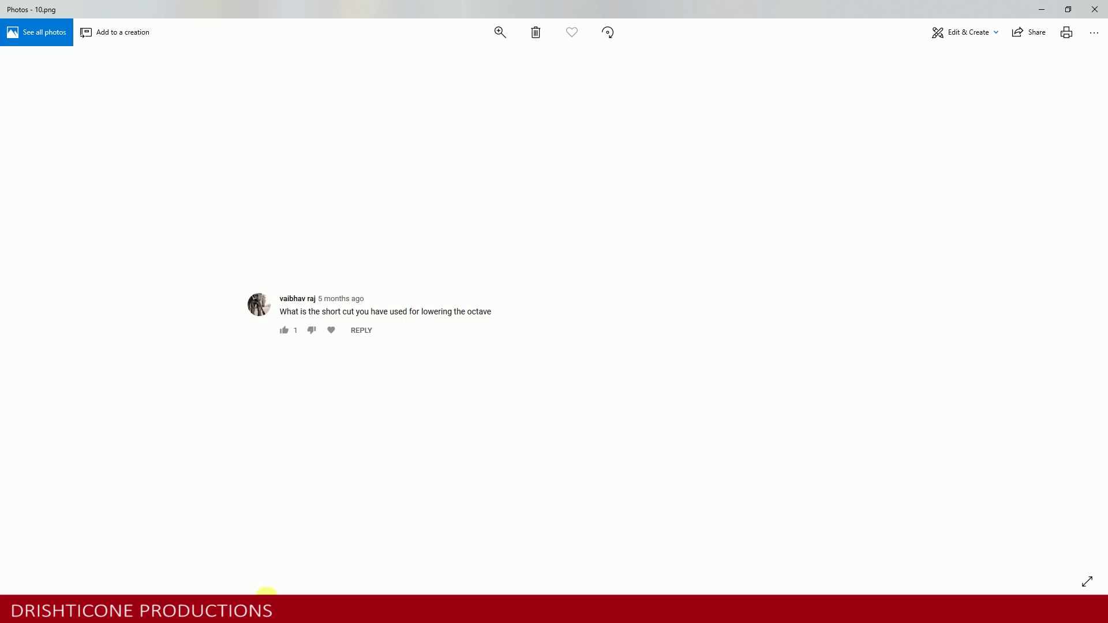
{"action": "left_click", "coordinate": [266, 611]}
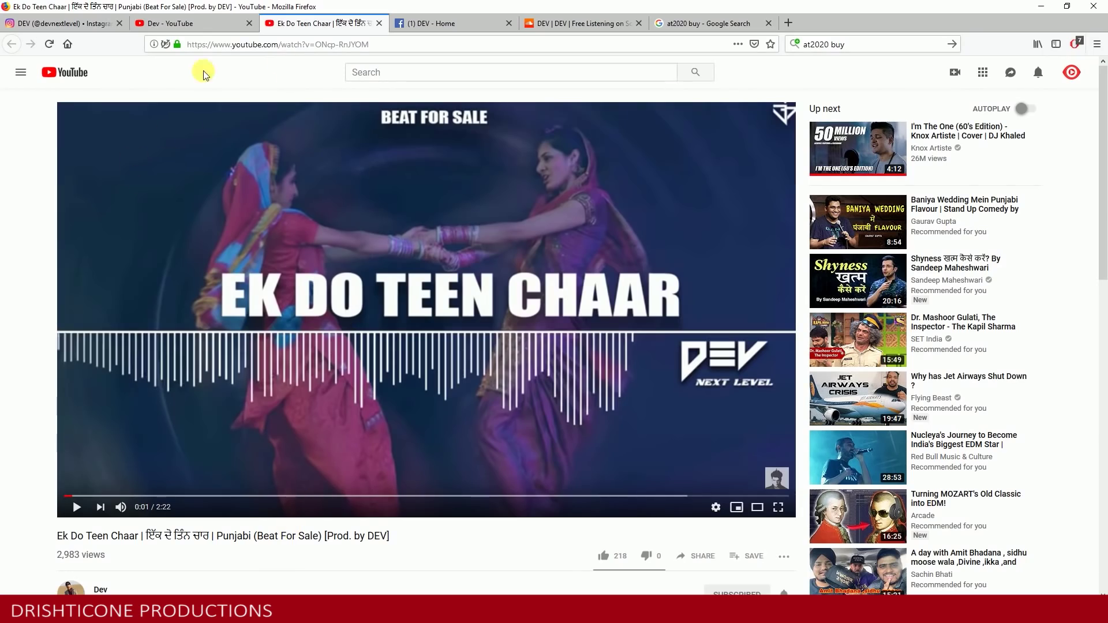
Step: Show the artist DEV's YouTube channel, Instagram profile and Facebook page in their already opened pages
{"action": "left_click", "coordinate": [188, 23]}
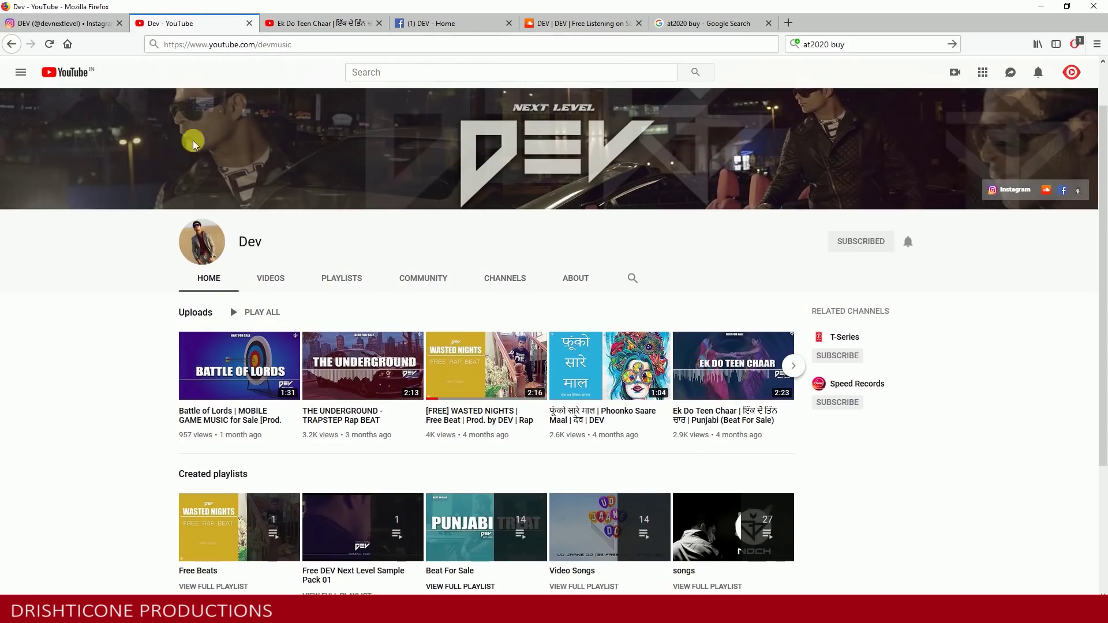
{"action": "left_click", "coordinate": [74, 26]}
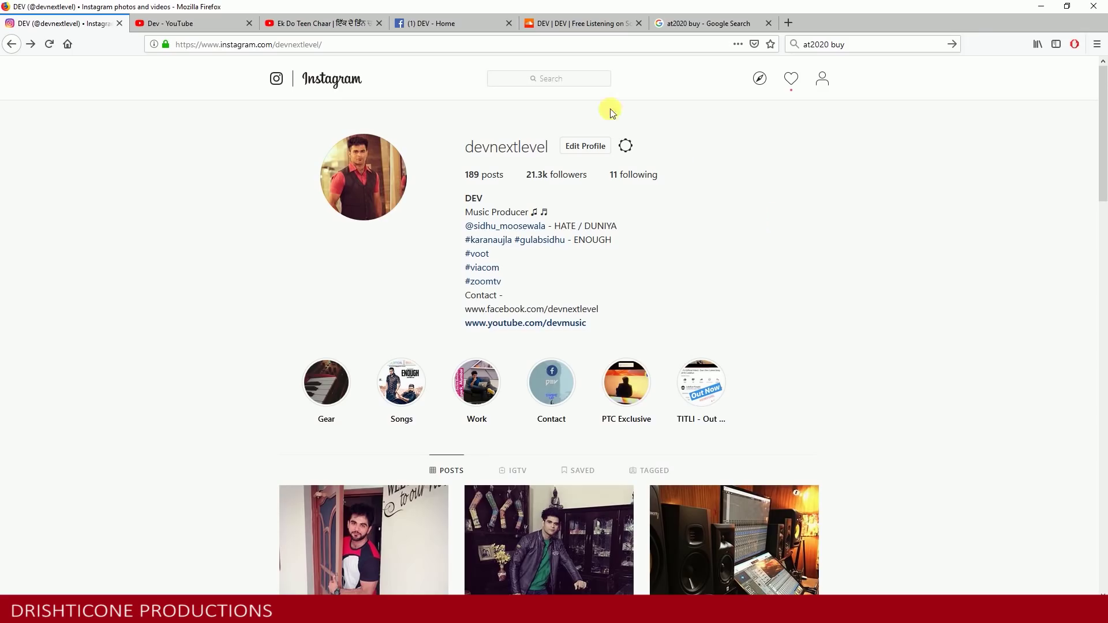
{"action": "left_click", "coordinate": [450, 26]}
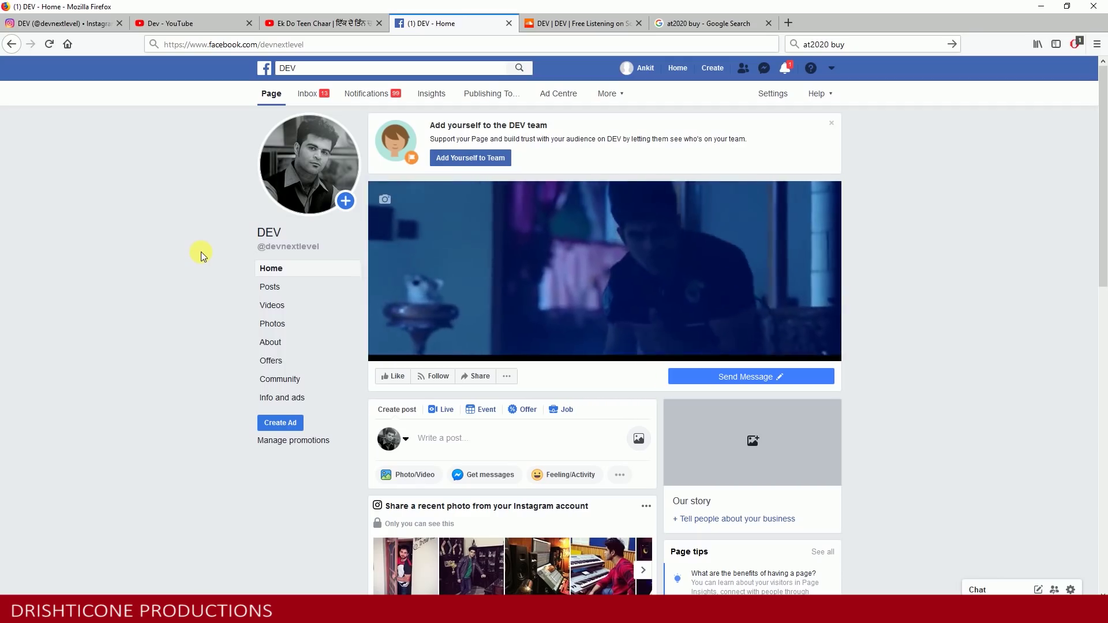
Step: Show DEV's SoundCloud profile and browse down through its list of tracks
{"action": "left_click", "coordinate": [557, 26]}
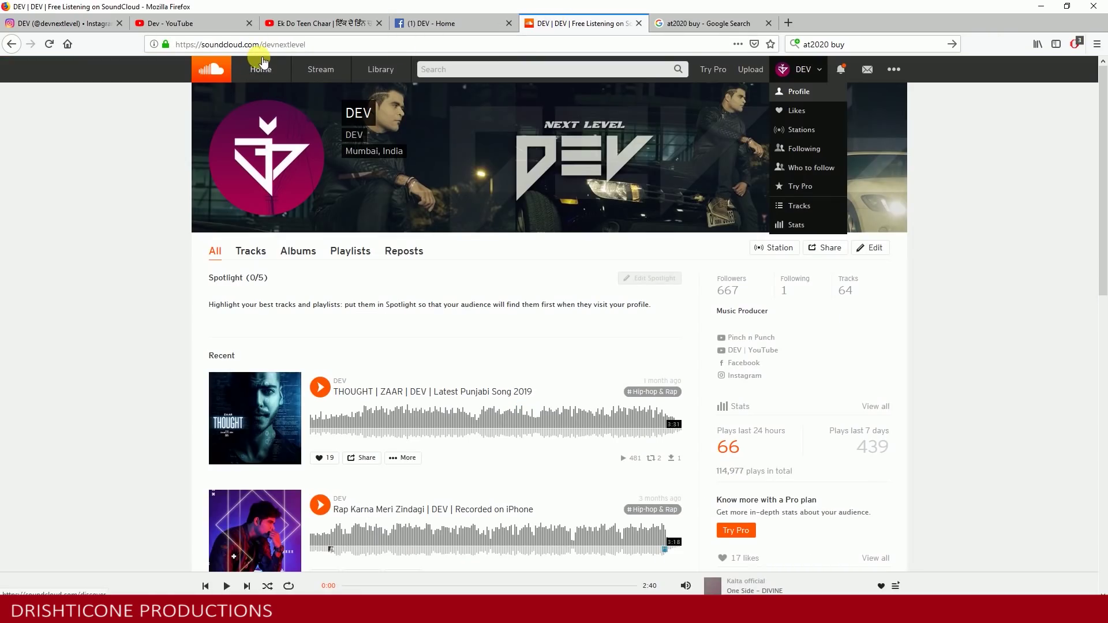
{"action": "scroll", "coordinate": [459, 362], "scroll_direction": "down", "scroll_amount": 10}
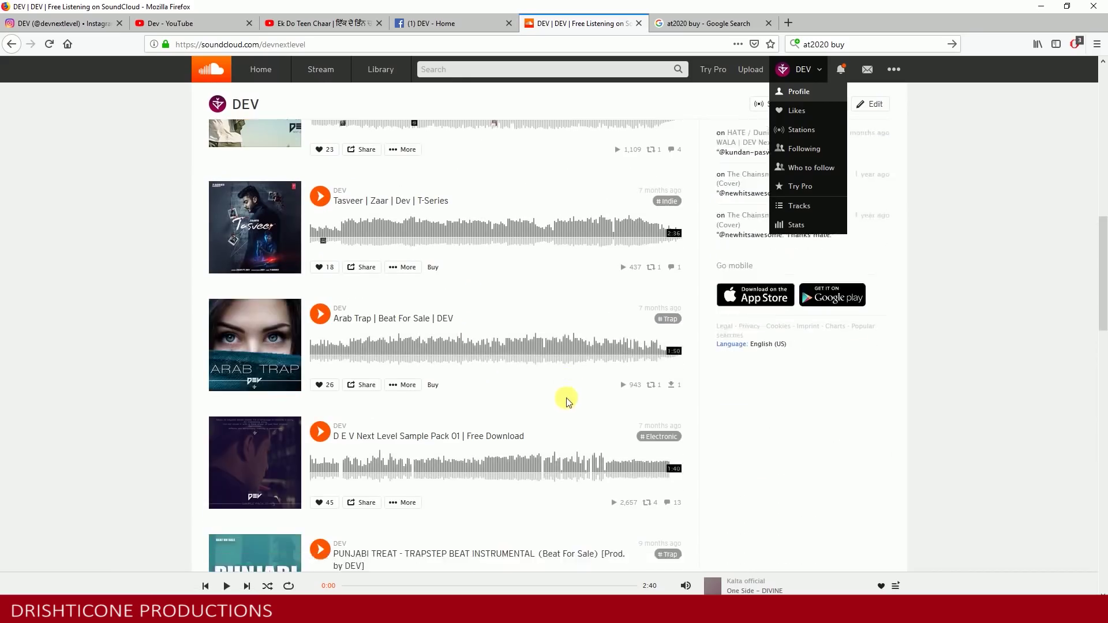
{"action": "scroll", "coordinate": [566, 397], "scroll_direction": "down", "scroll_amount": 5}
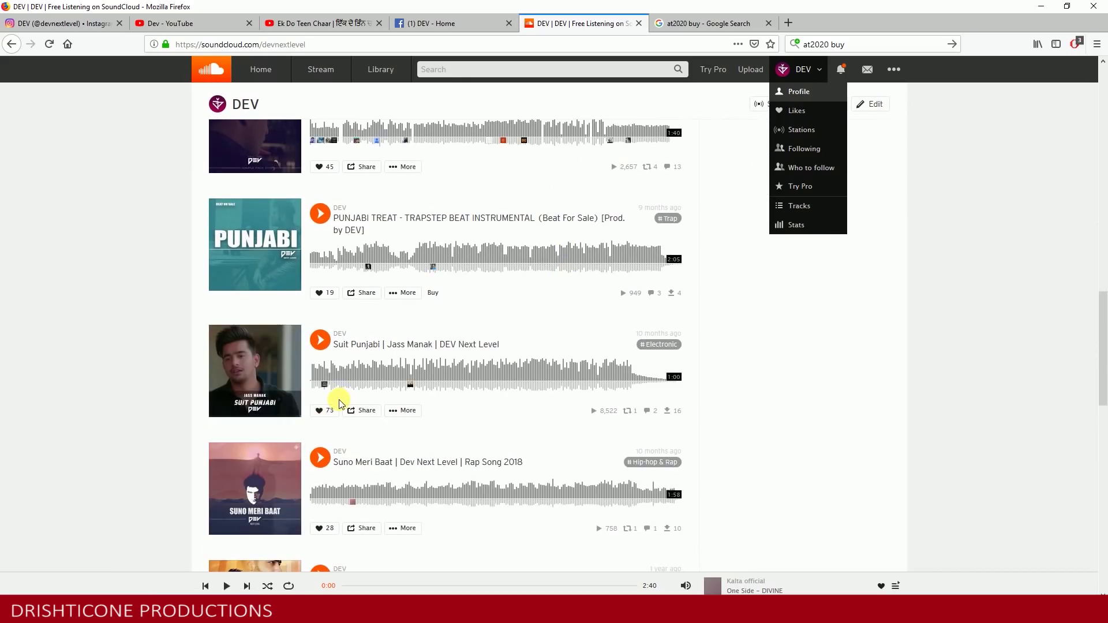